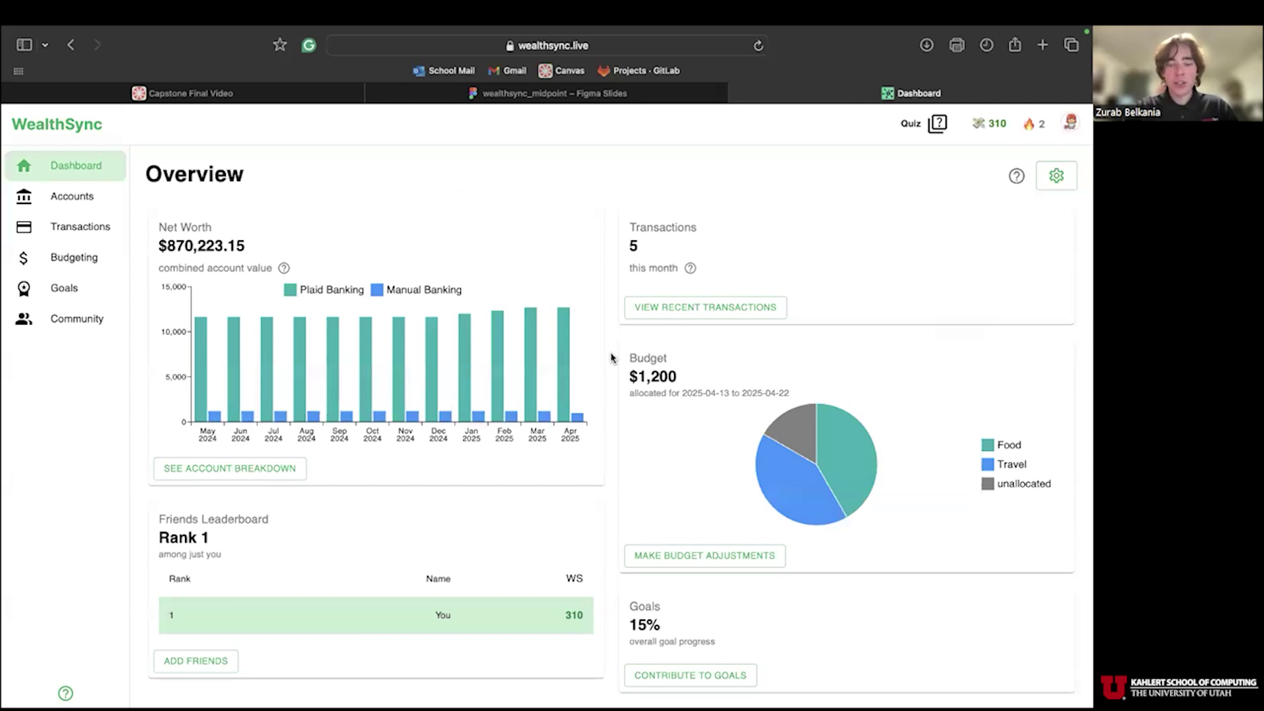
- On the Accounts page, browse the institutions available for linking a bank account through Plaid, and leave without linking one
left_click(107, 199)
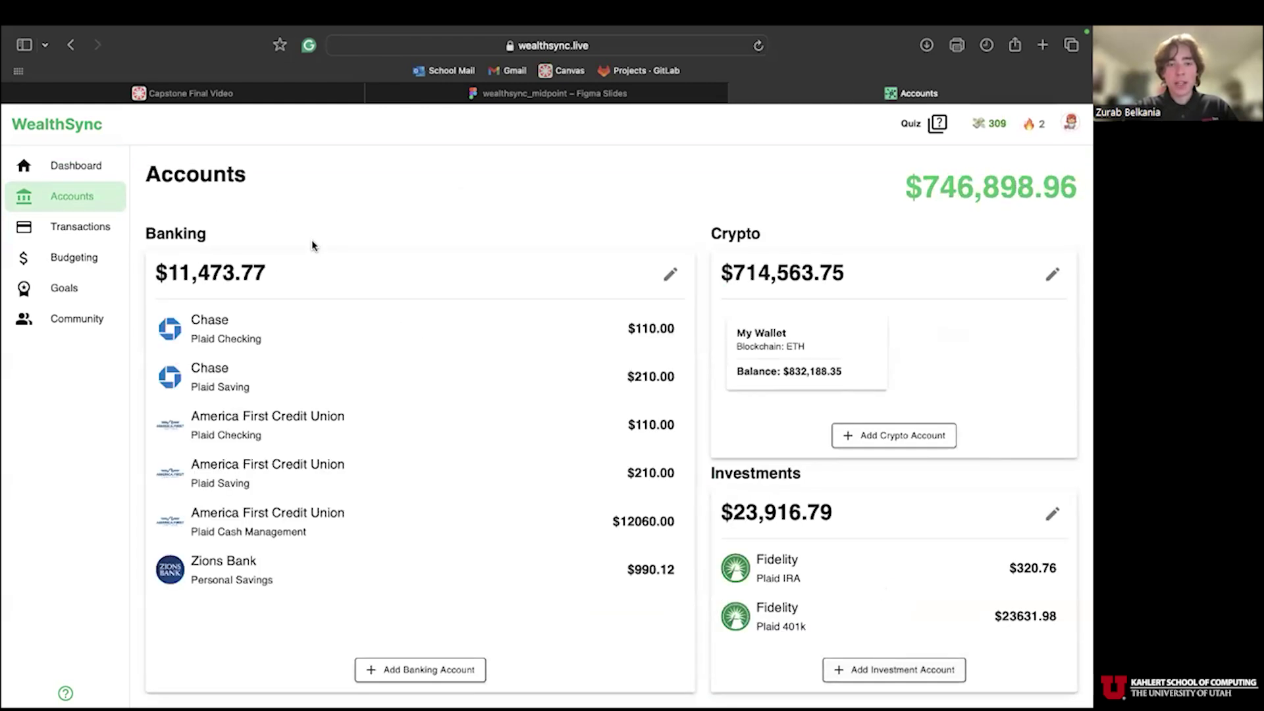
left_click(423, 668)
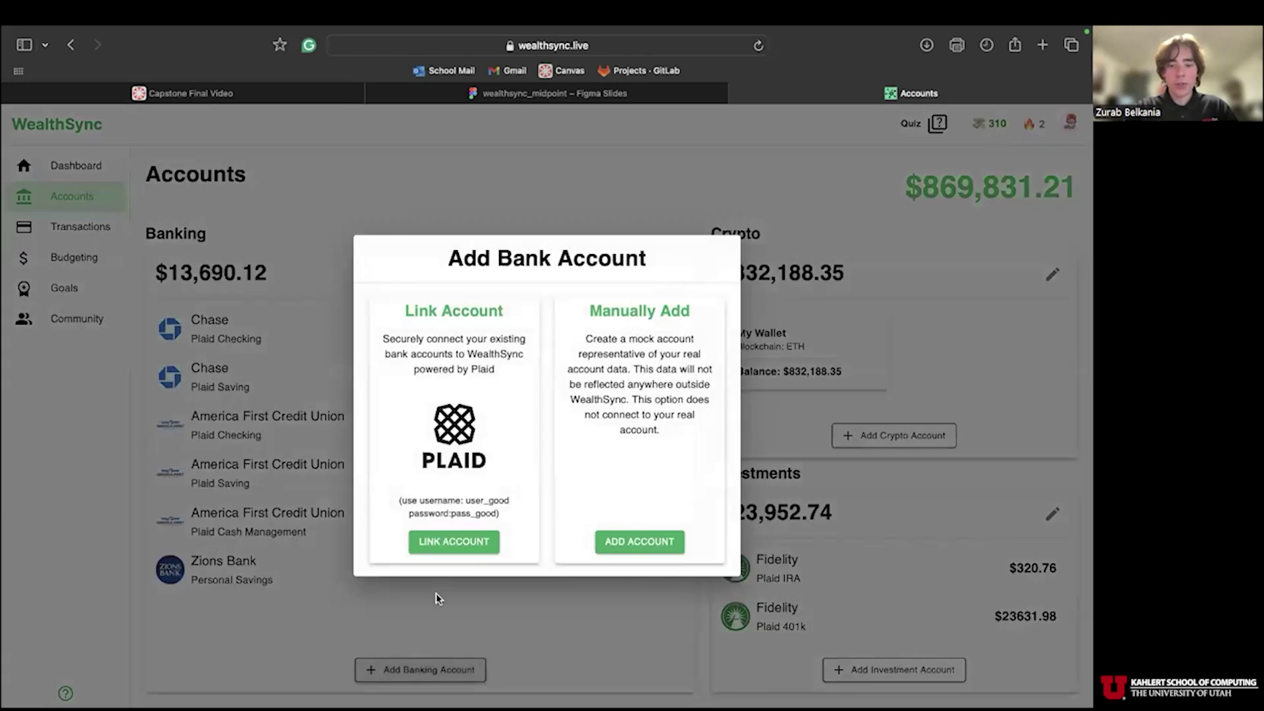
left_click(453, 546)
left_click(546, 559)
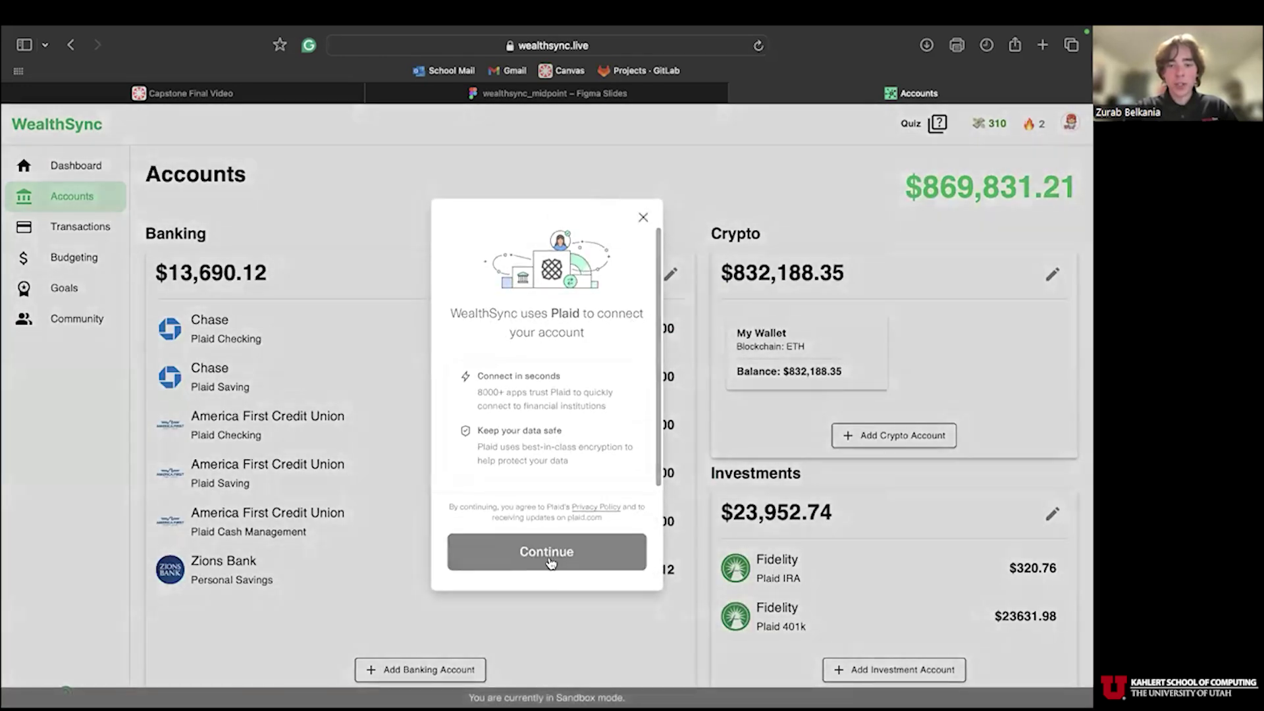
left_click(564, 495)
scroll(553, 436, "down", 10)
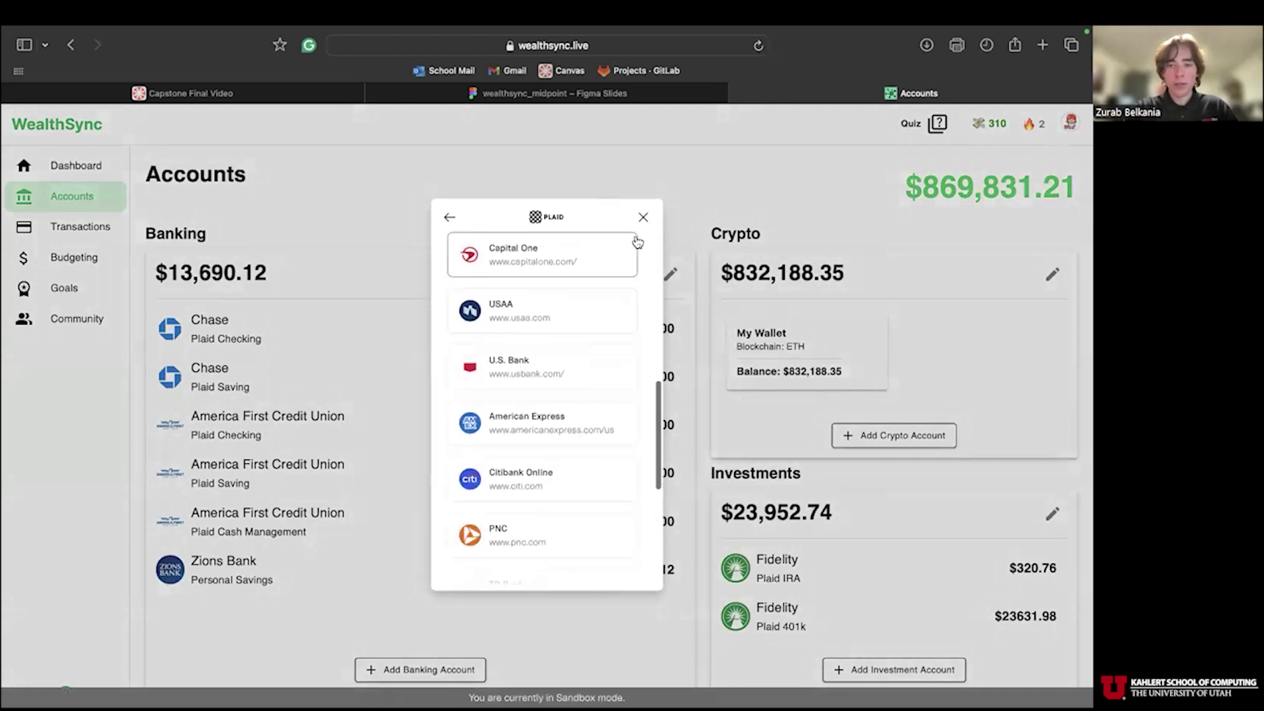
left_click(451, 220)
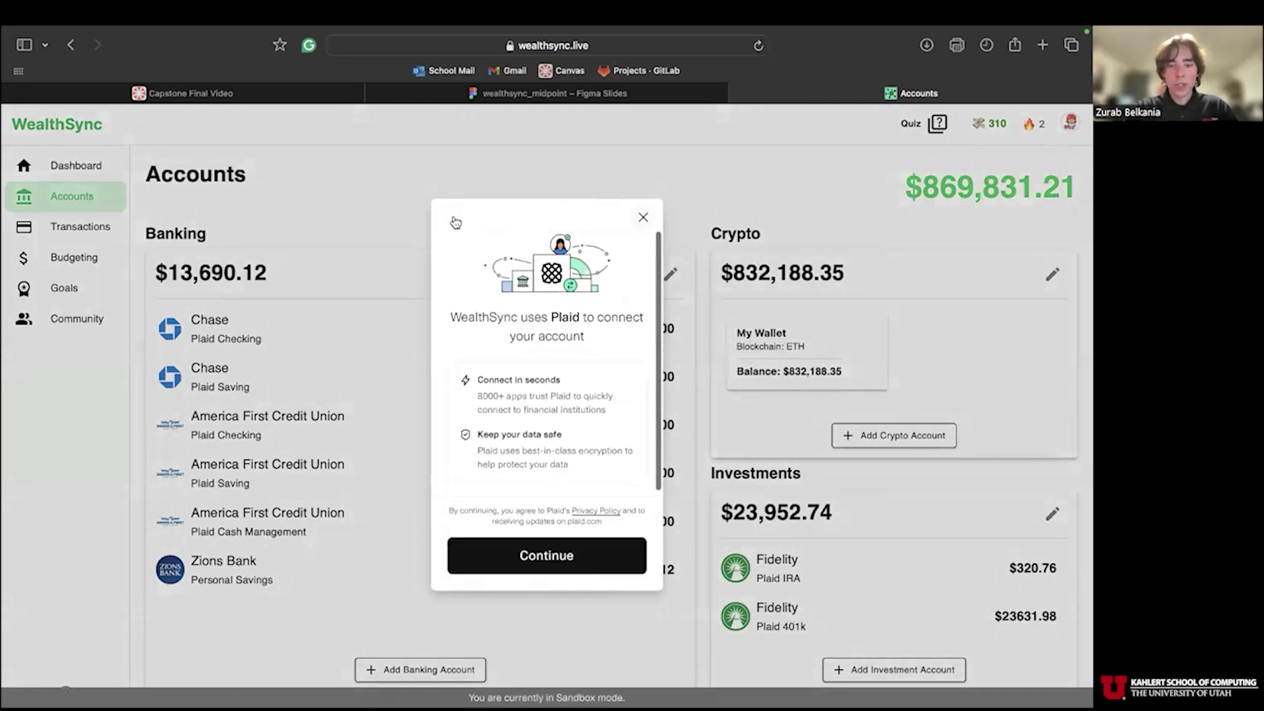
left_click(642, 219)
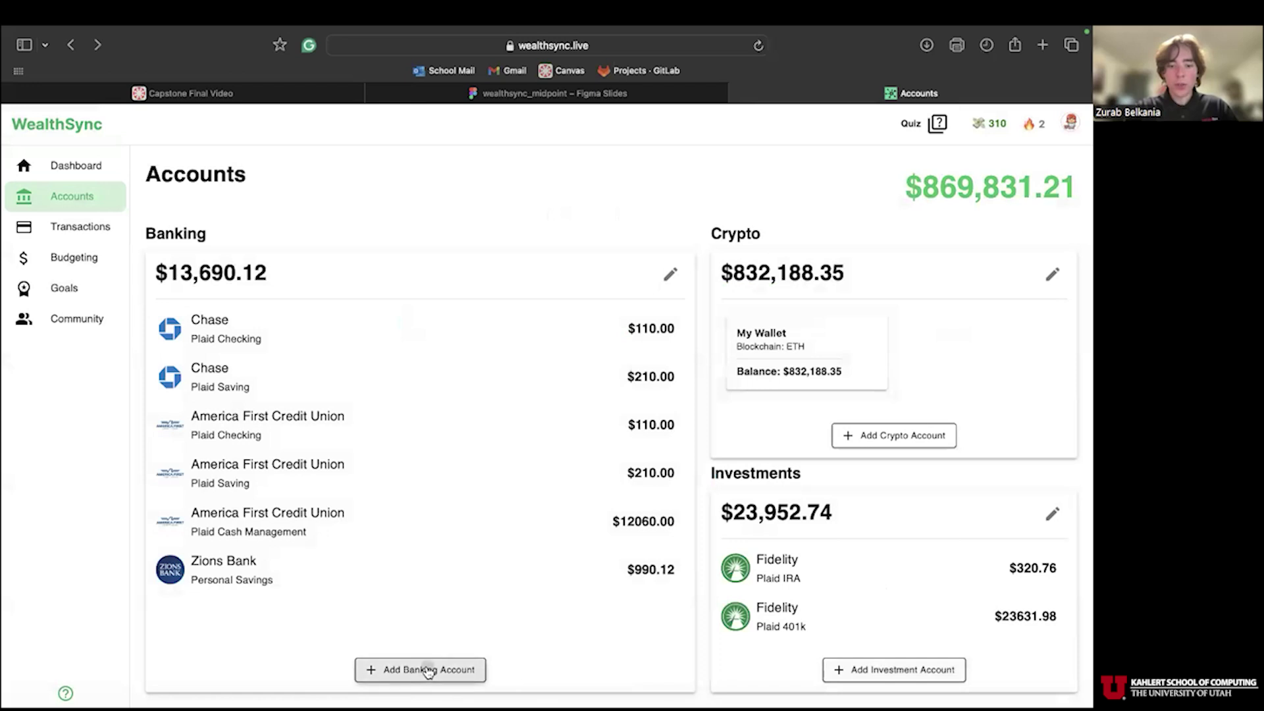
- View the form for manually adding a bank account without saving, and view the tokens held in My Wallet
left_click(427, 668)
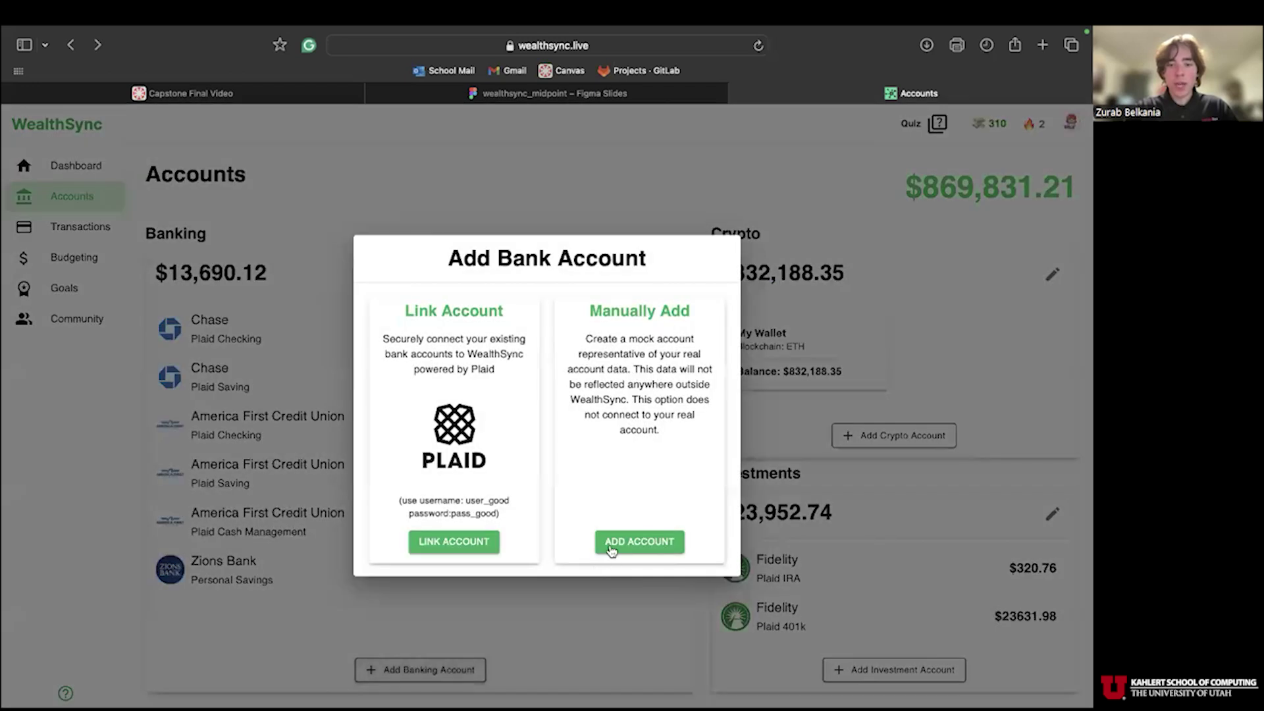
left_click(649, 549)
left_click(775, 428)
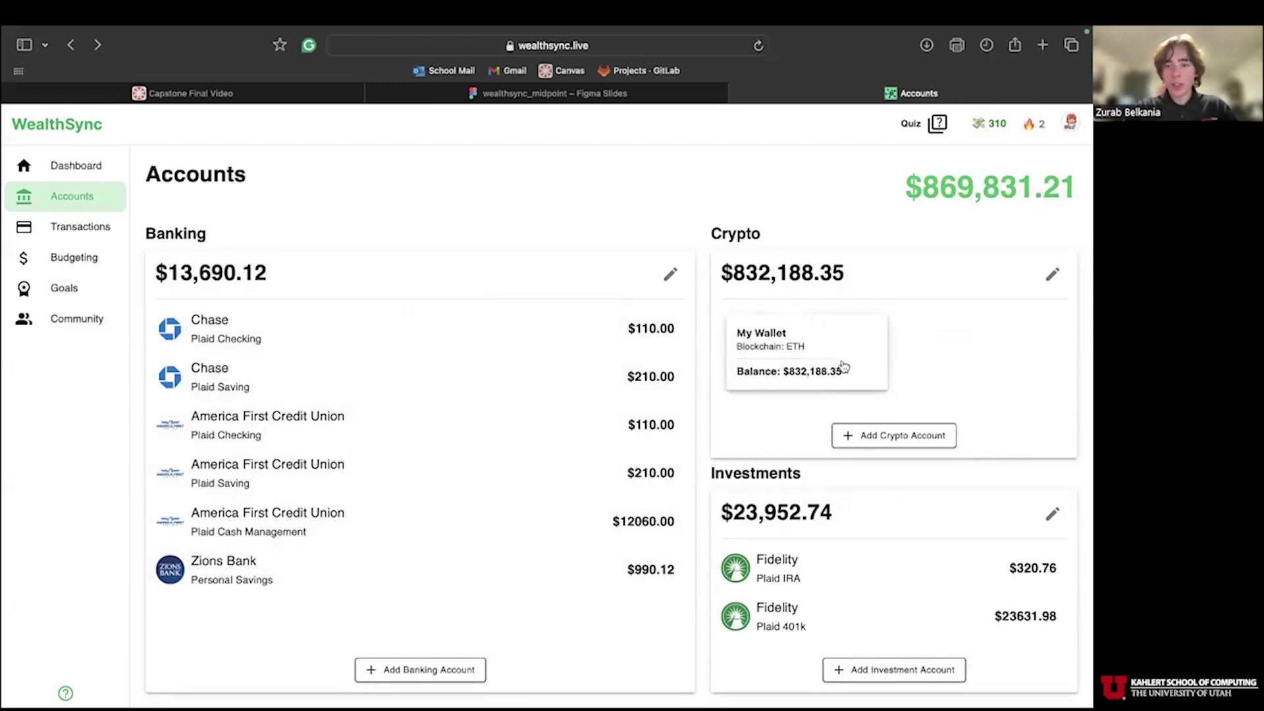
left_click(807, 363)
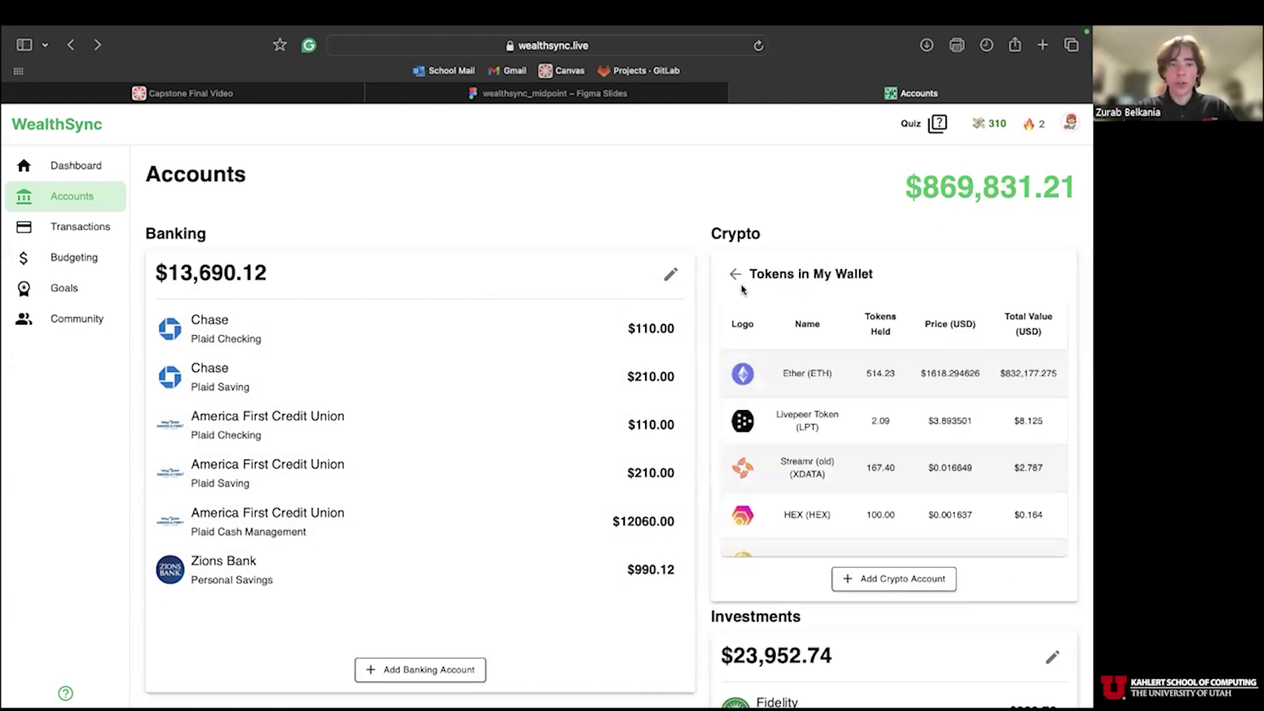
- Filter the Transactions list to the Zions Bank institution
left_click(89, 232)
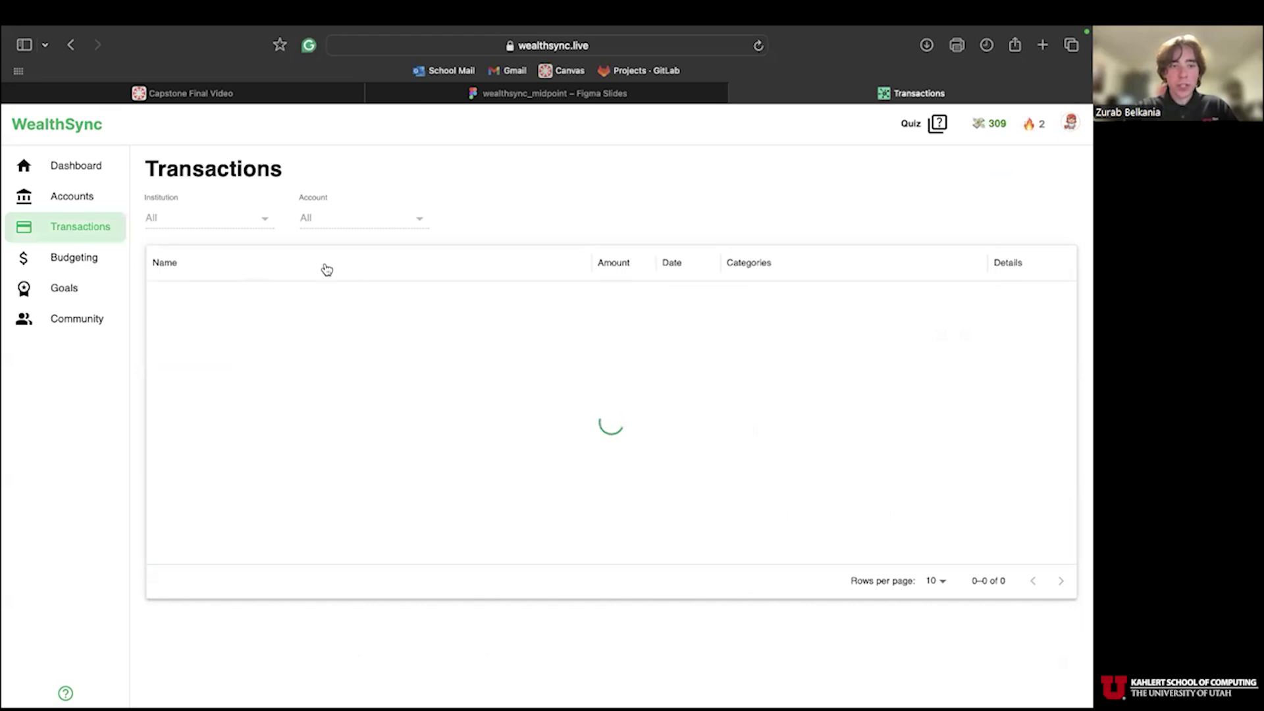
scroll(344, 404, "down", 2)
left_click(204, 218)
left_click(210, 354)
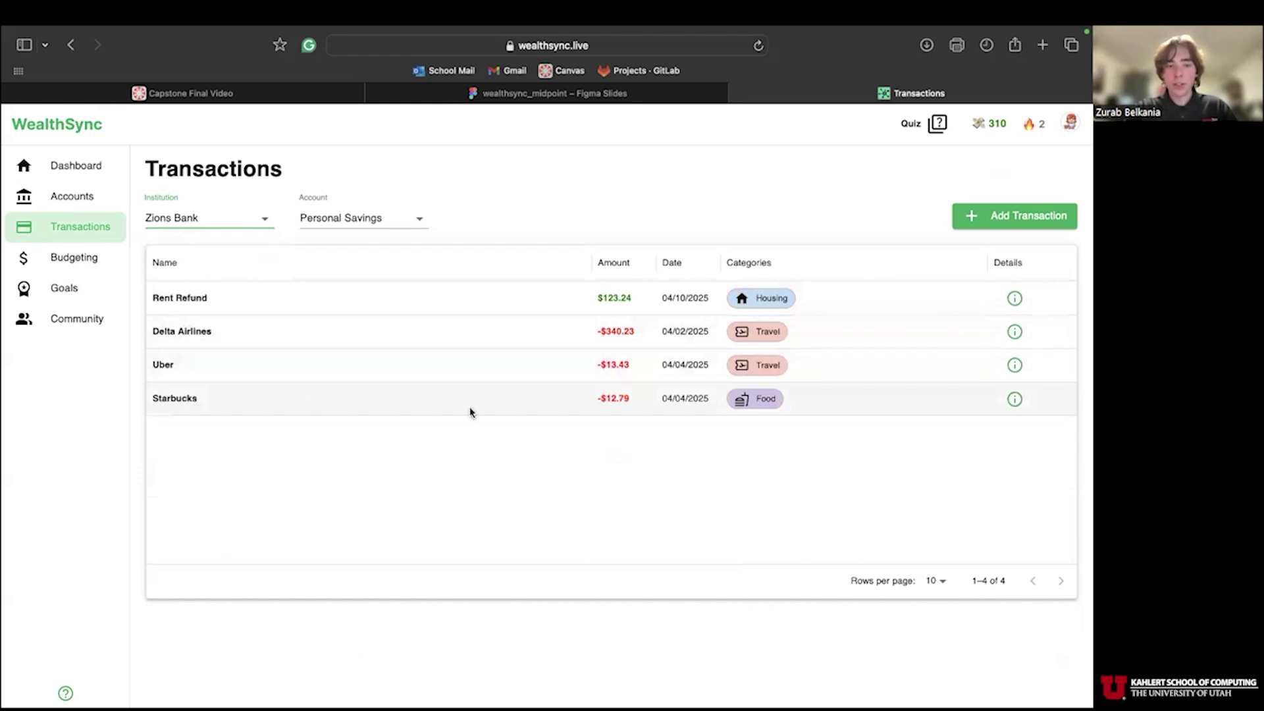
- View the Rent Refund transaction's details and edit option, and the form for adding a transaction, closing both without changes
left_click(1013, 299)
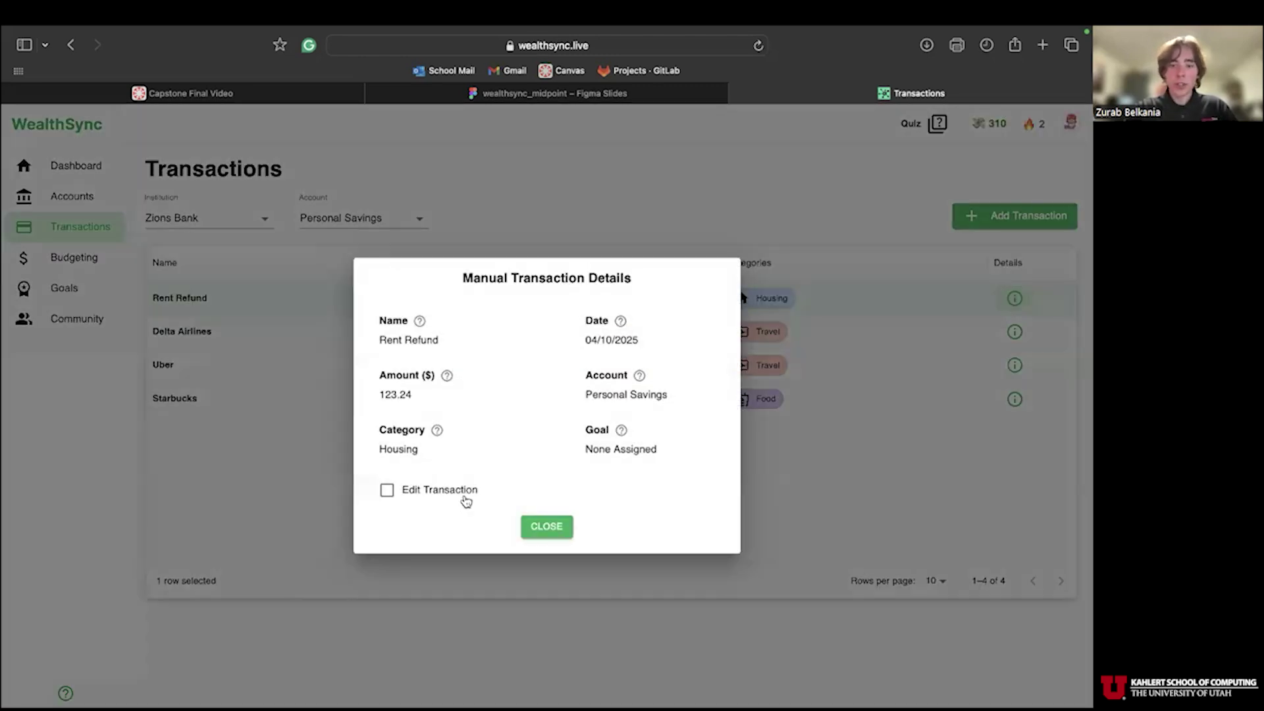
left_click(424, 489)
left_click(699, 558)
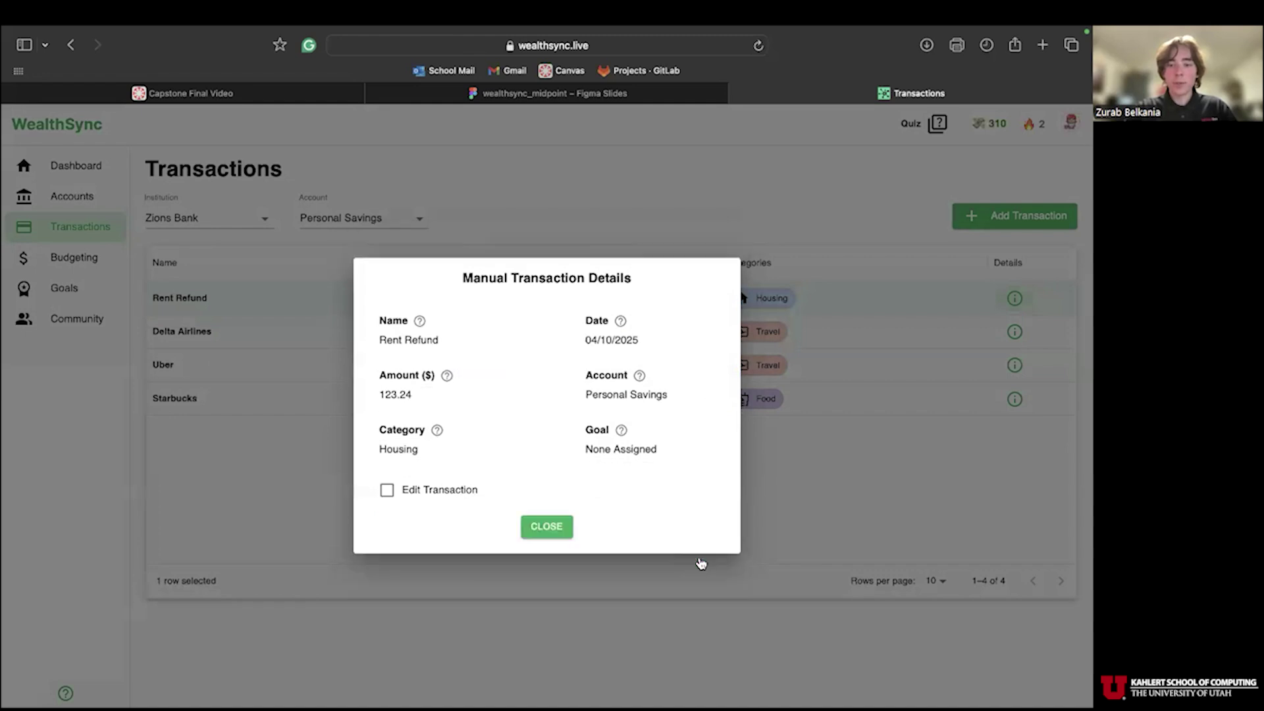
left_click(701, 563)
left_click(1014, 215)
left_click(845, 427)
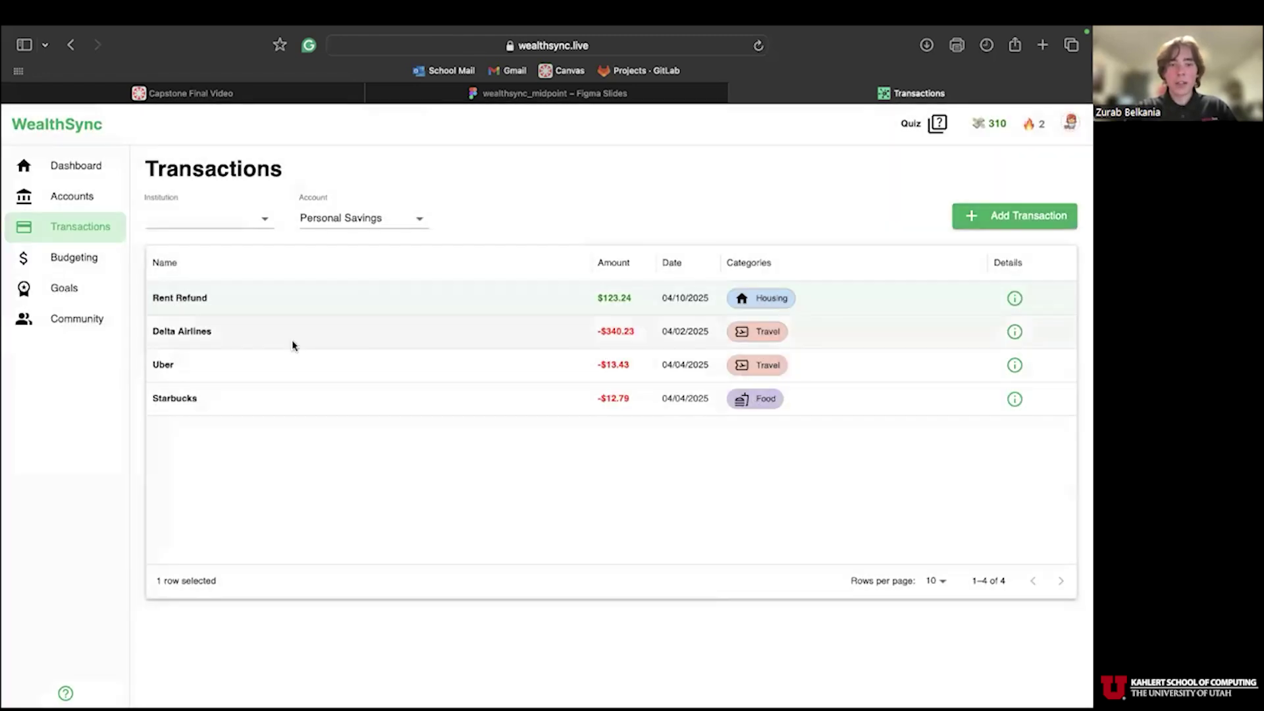
- Open the current budget for managing, and review the Travel category's transactions and its form for adding a transaction without saving
left_click(104, 264)
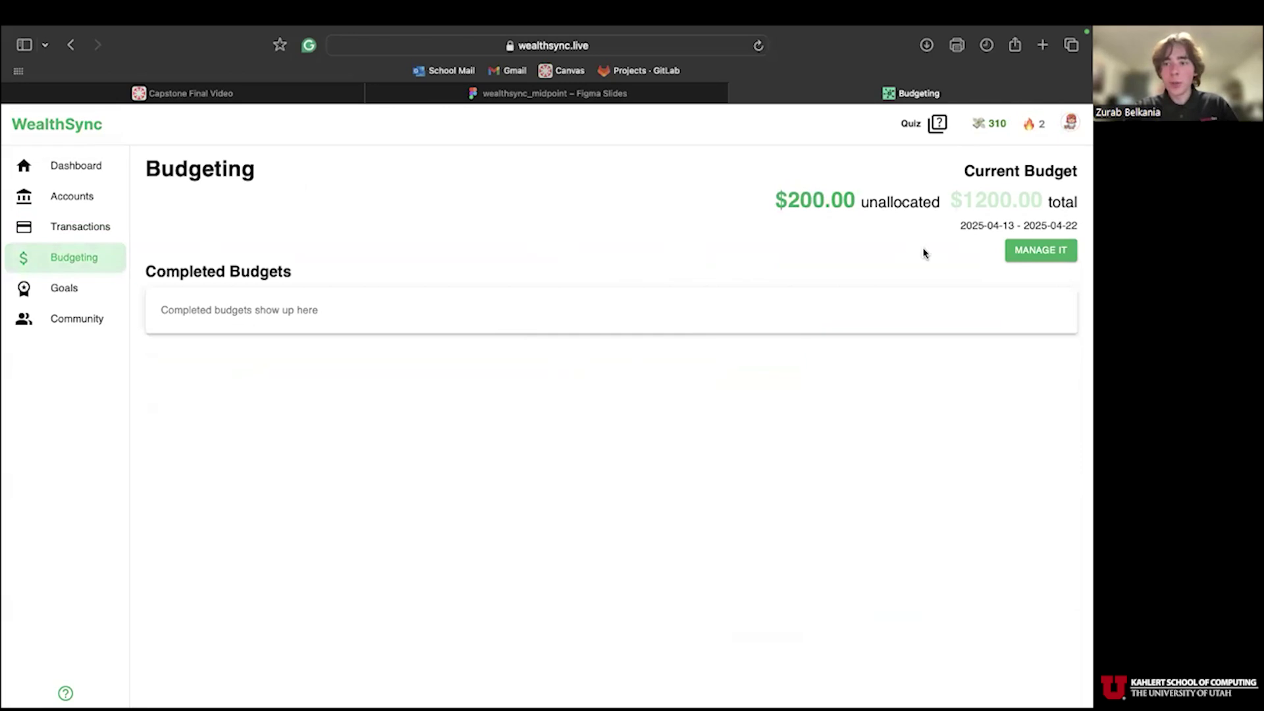
left_click(1014, 250)
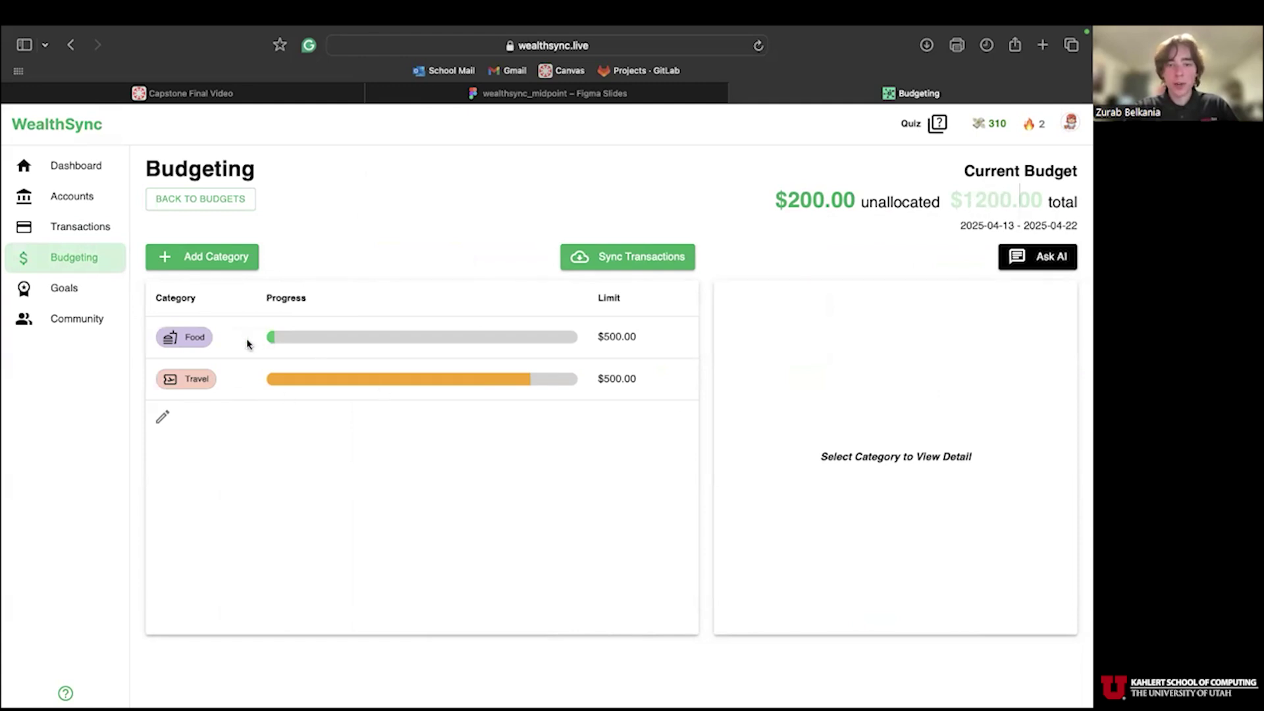
left_click(252, 373)
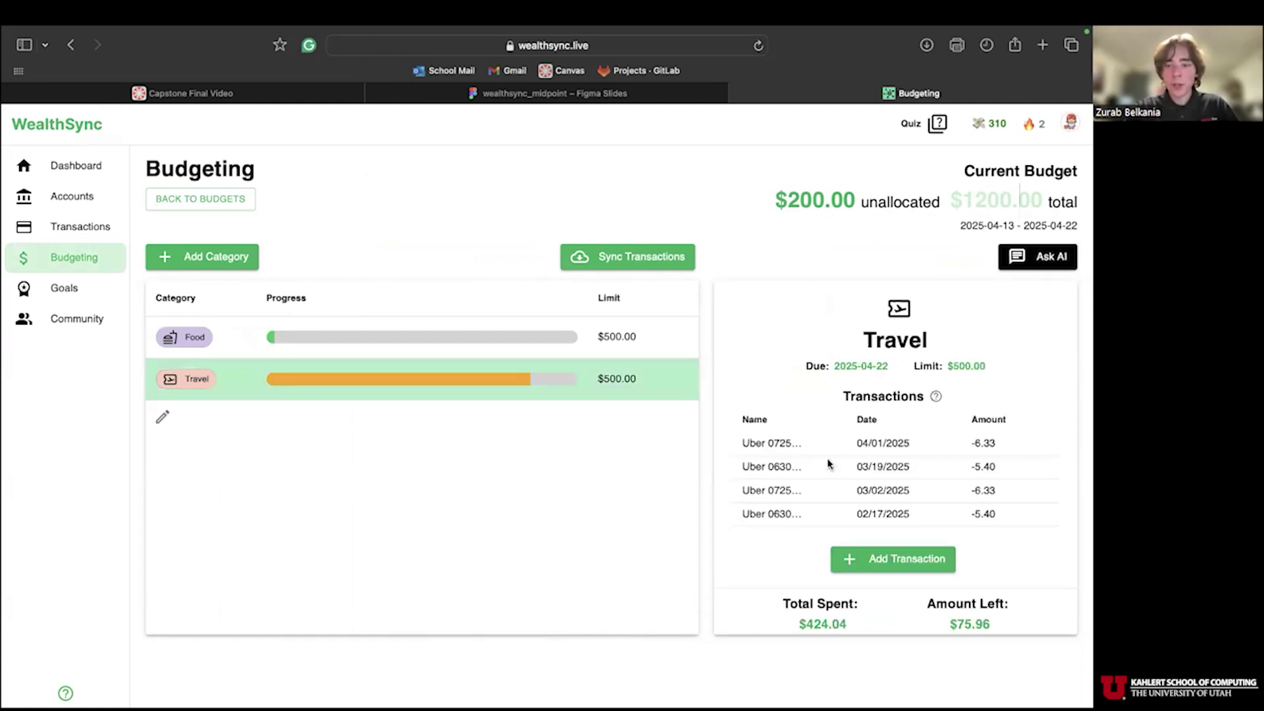
scroll(828, 464, "down", 3)
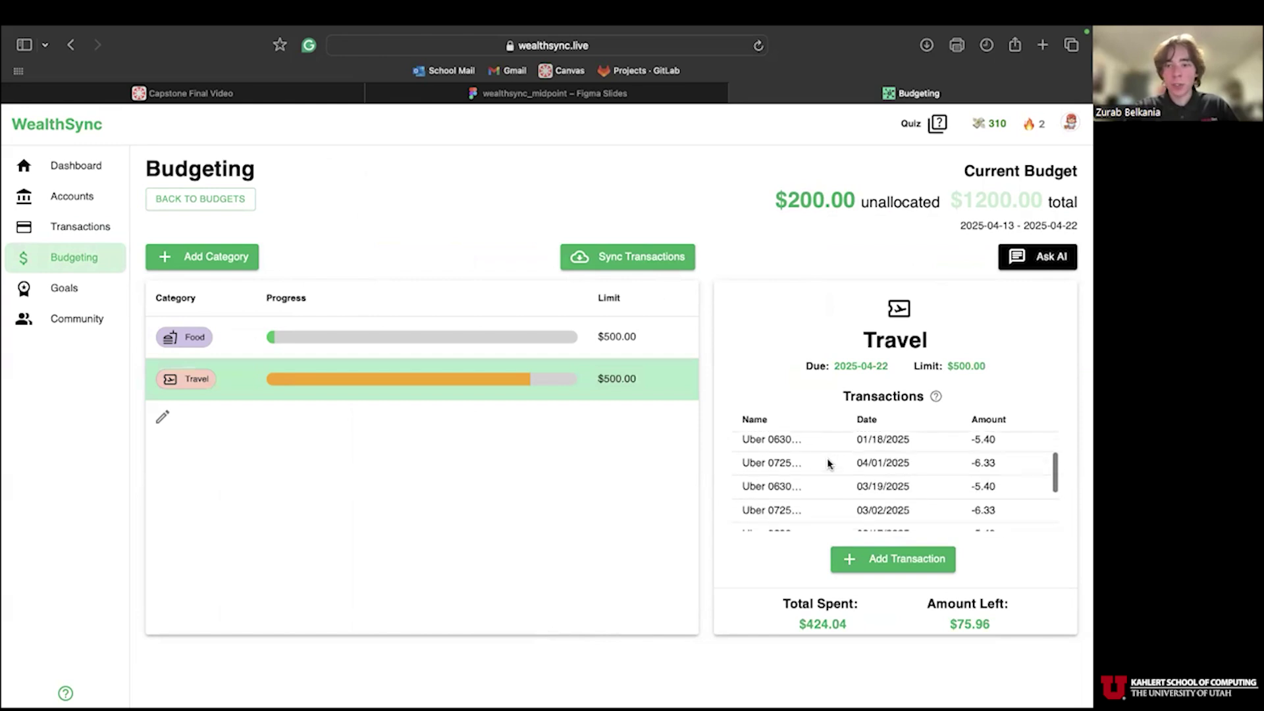
scroll(828, 464, "down", 2)
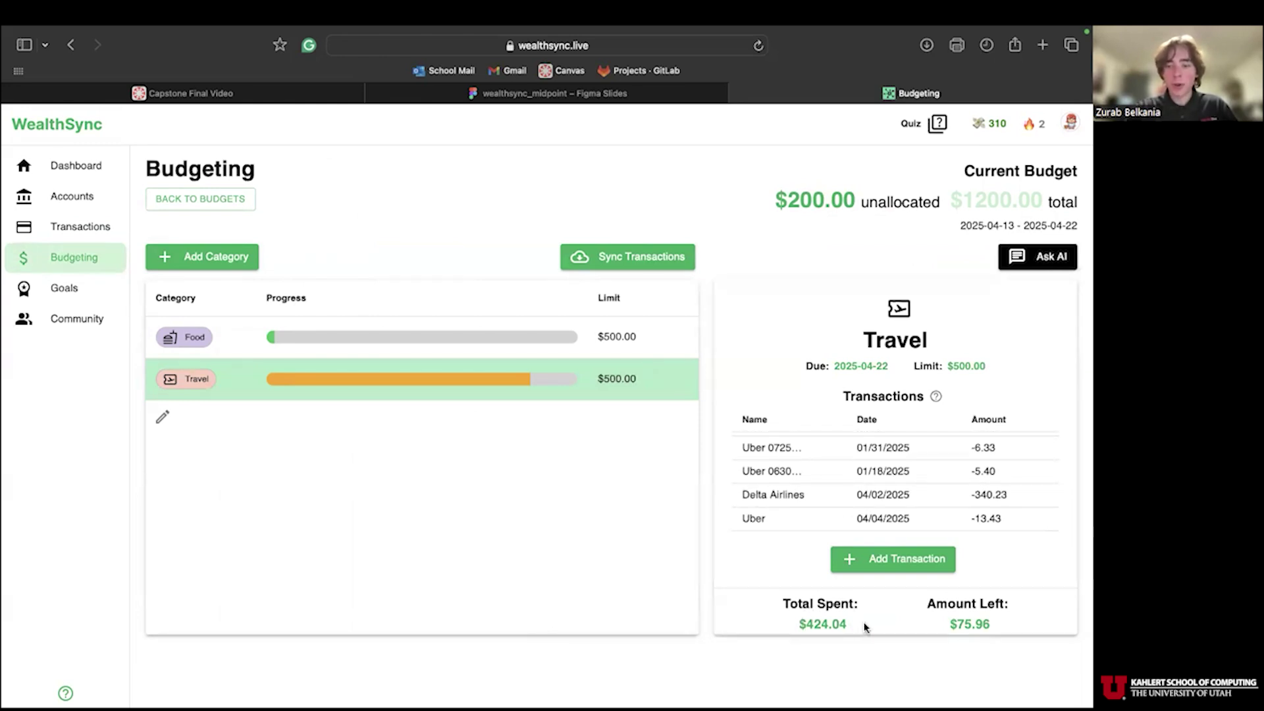
left_click(837, 554)
left_click(527, 558)
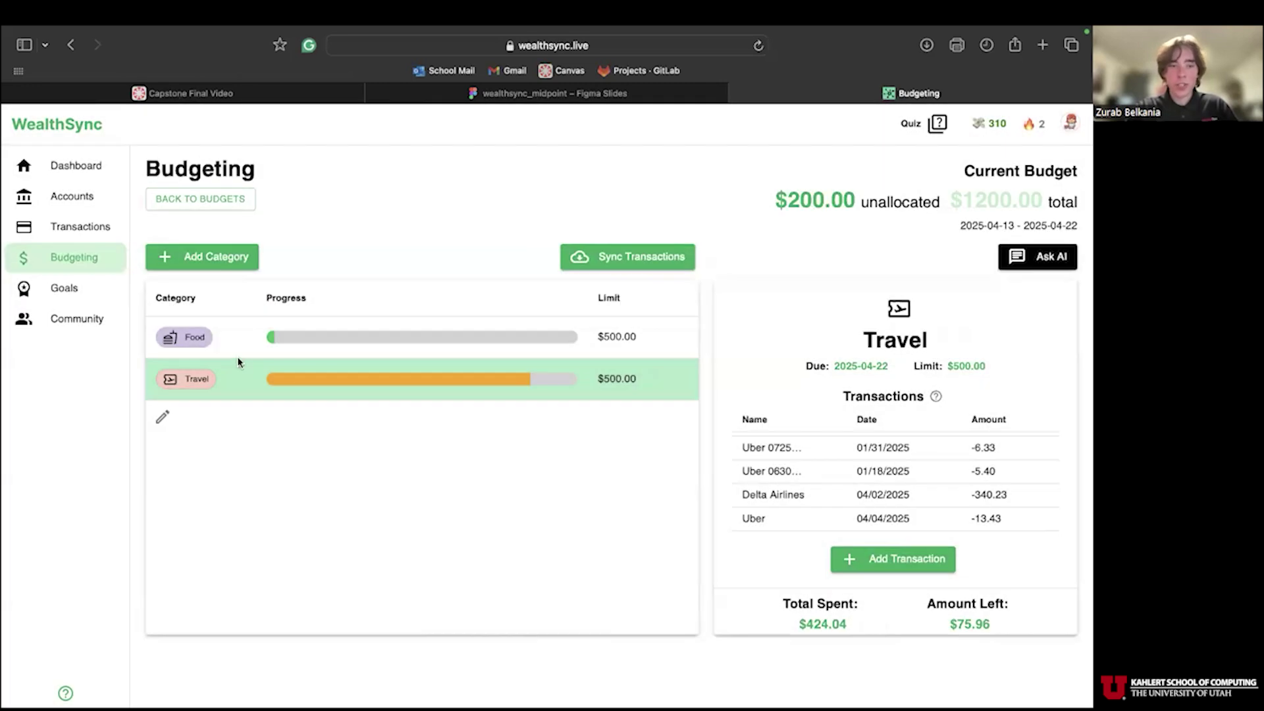
- View the Food category and the type options for a new budget category without adding one, and toggle category editing on and off
left_click(234, 340)
left_click(209, 259)
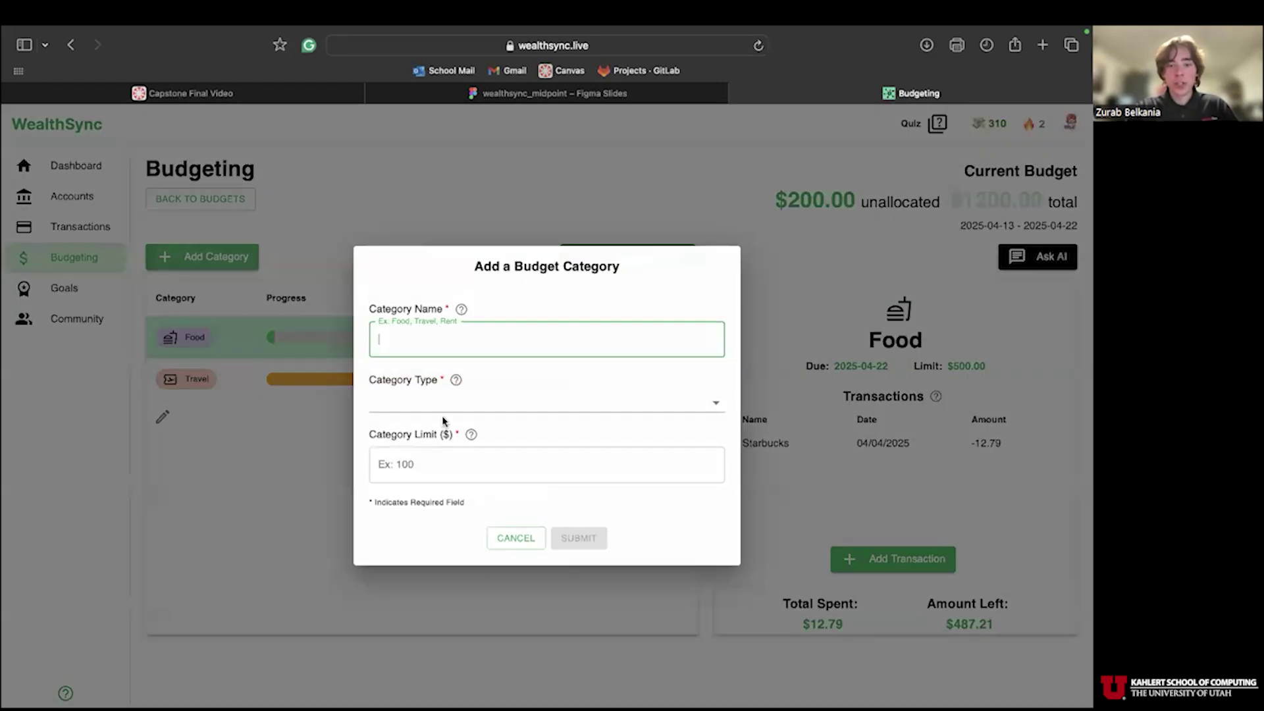
left_click(441, 408)
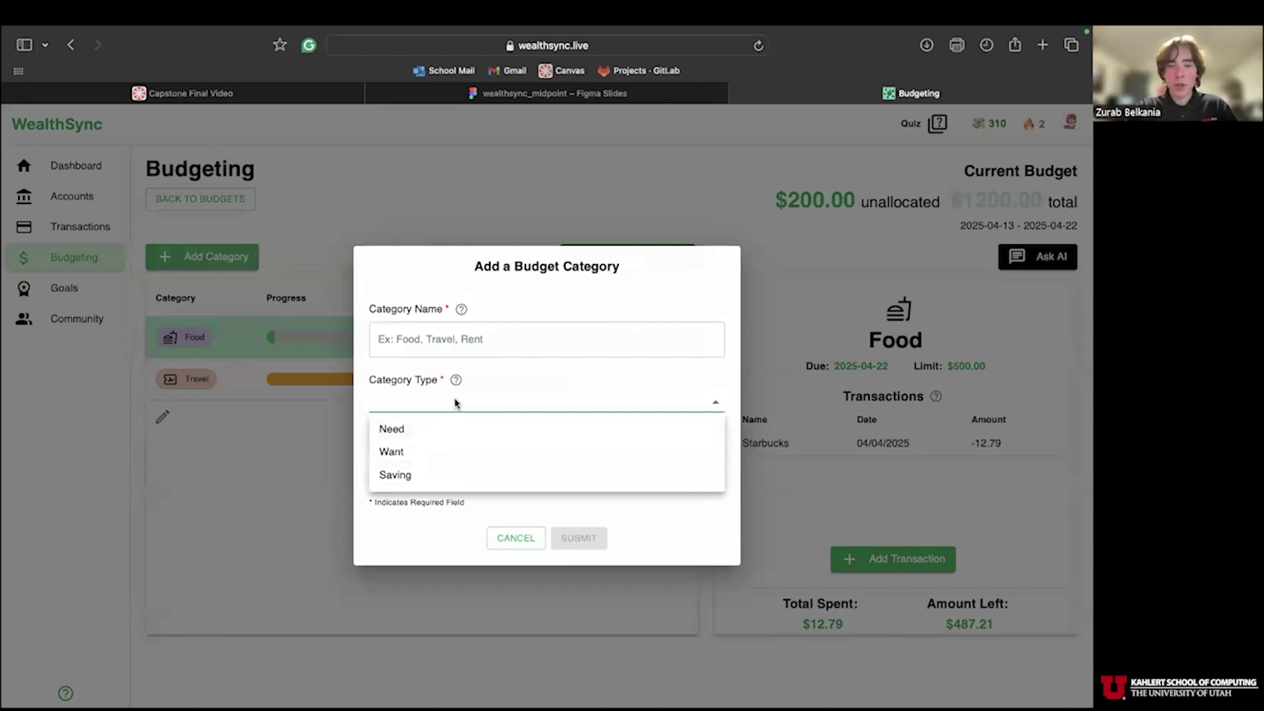
left_click(454, 405)
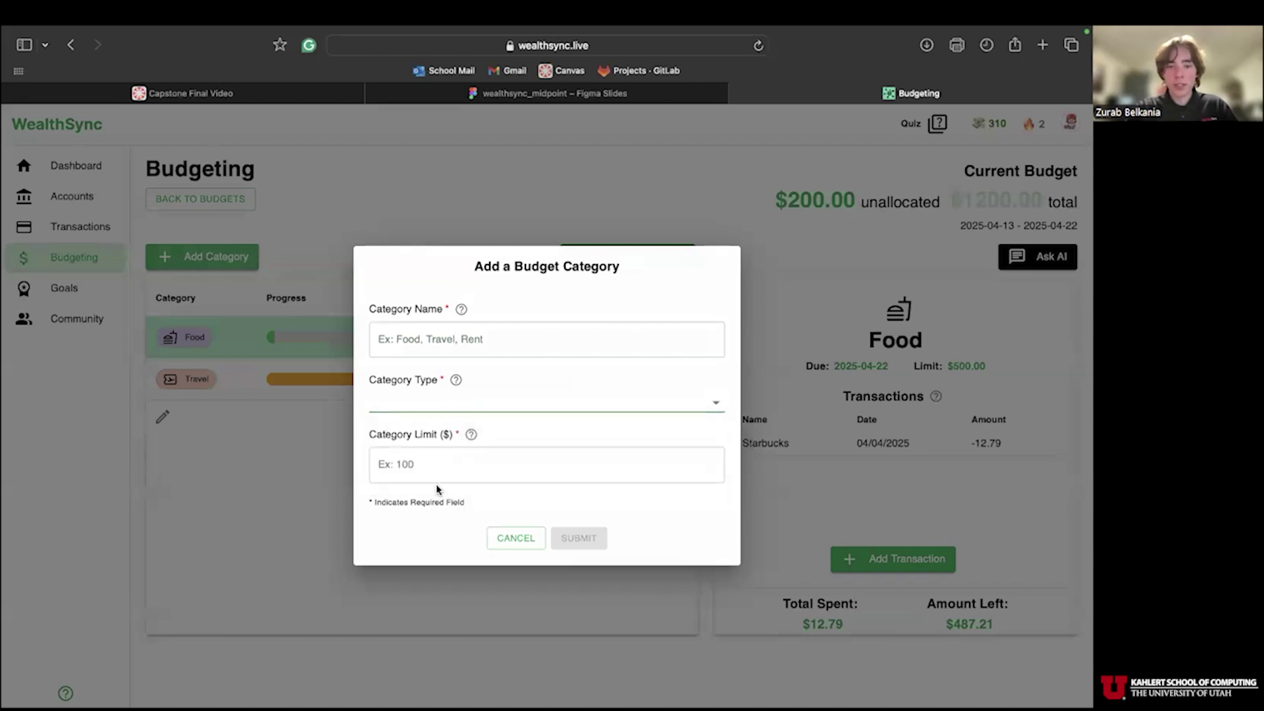
left_click(516, 538)
left_click(162, 416)
left_click(163, 417)
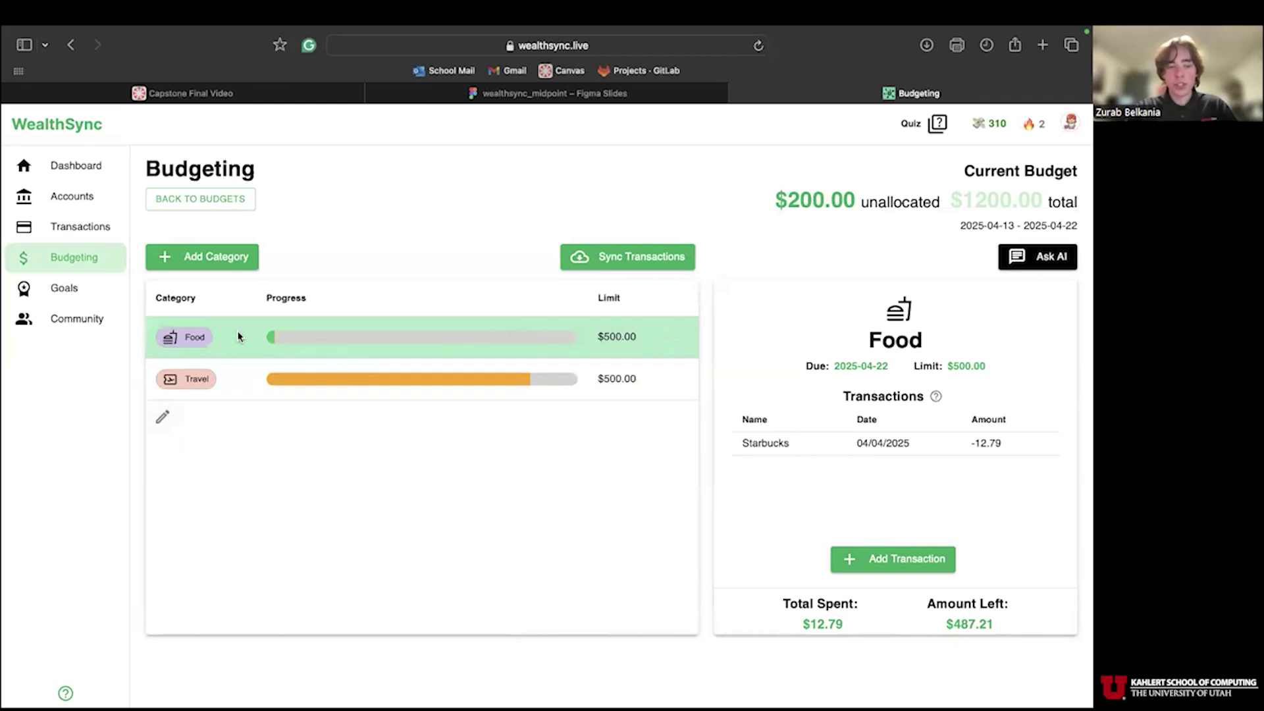
- Contribute $23 to the New Phone goal on the Goals page
left_click(98, 294)
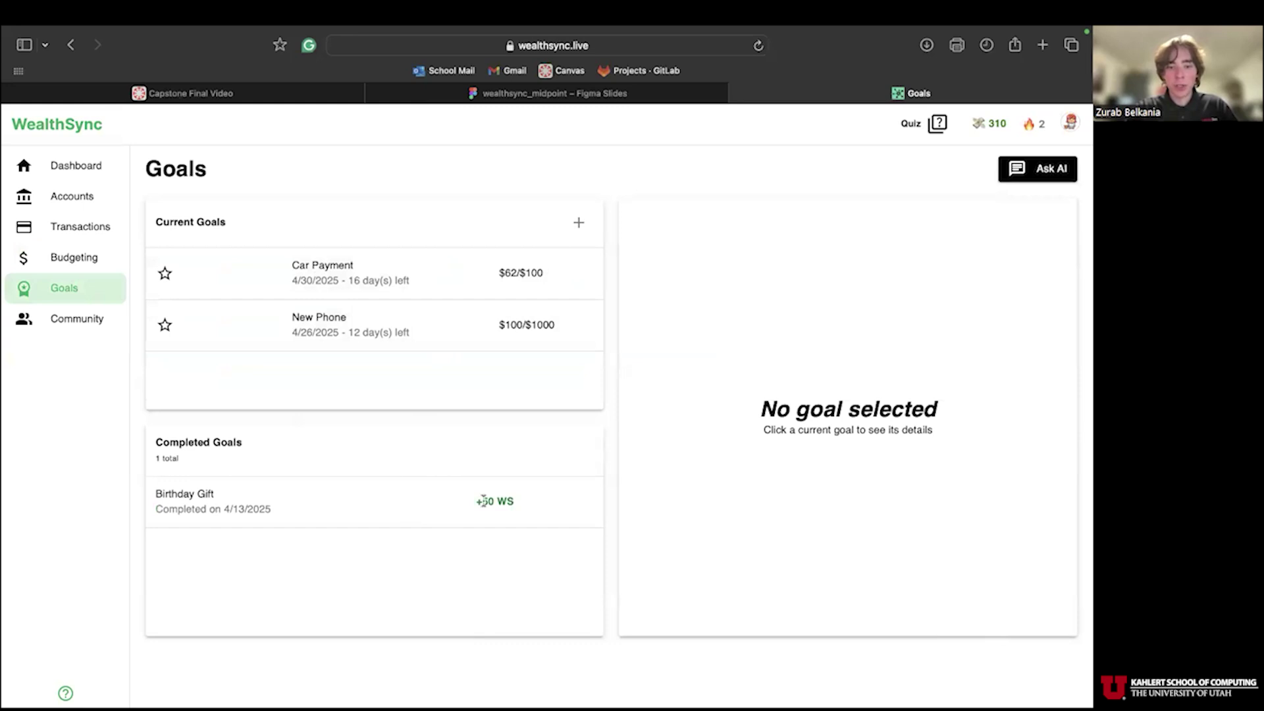
left_click(451, 329)
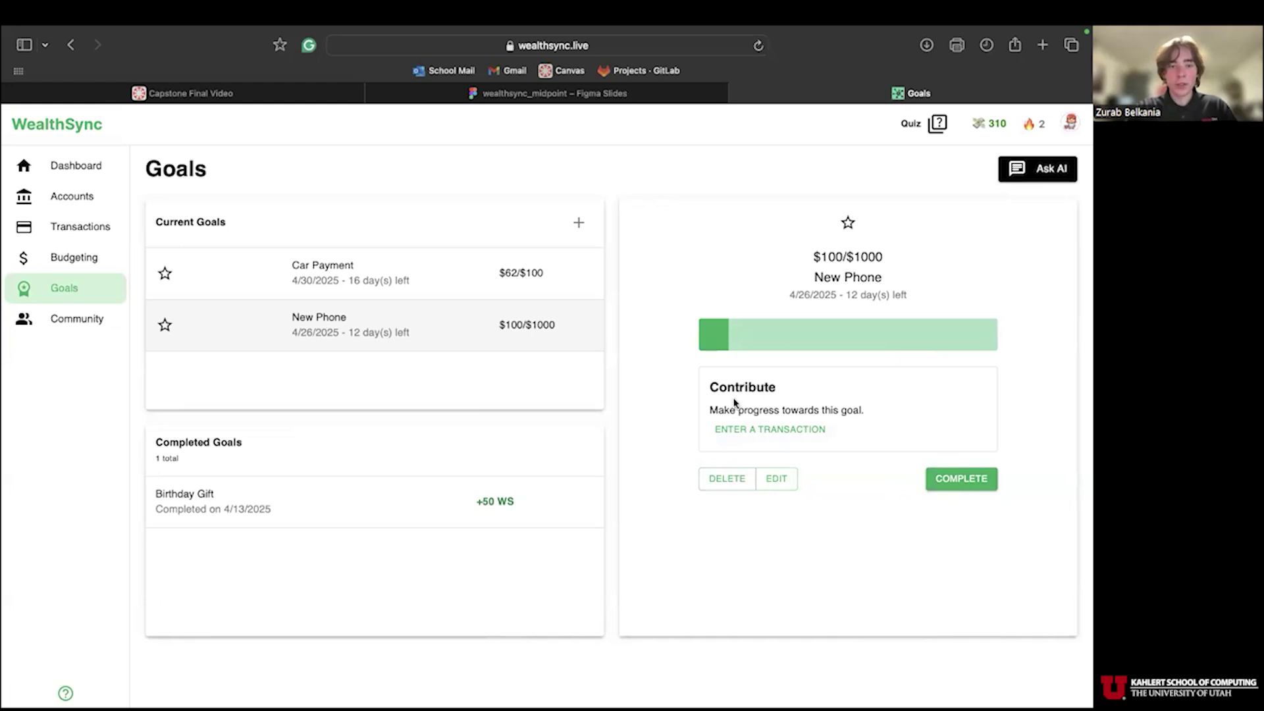
left_click(741, 434)
left_click(763, 428)
type("23")
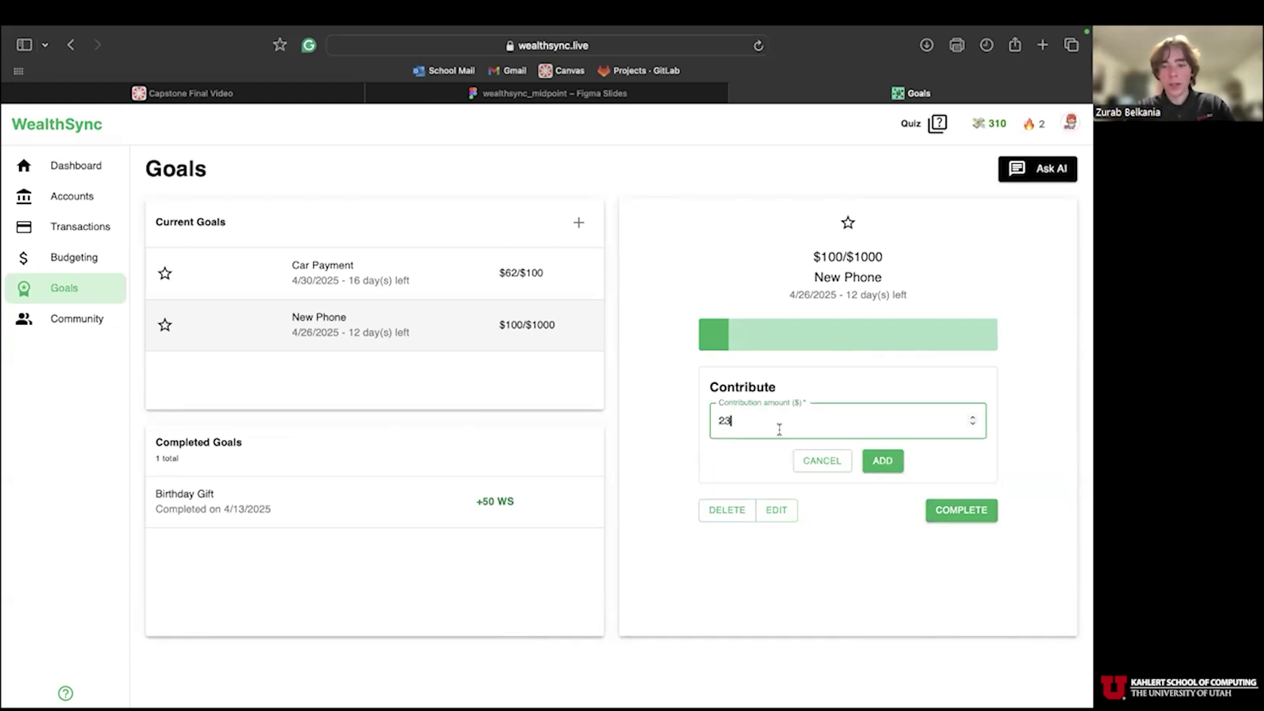
left_click(880, 459)
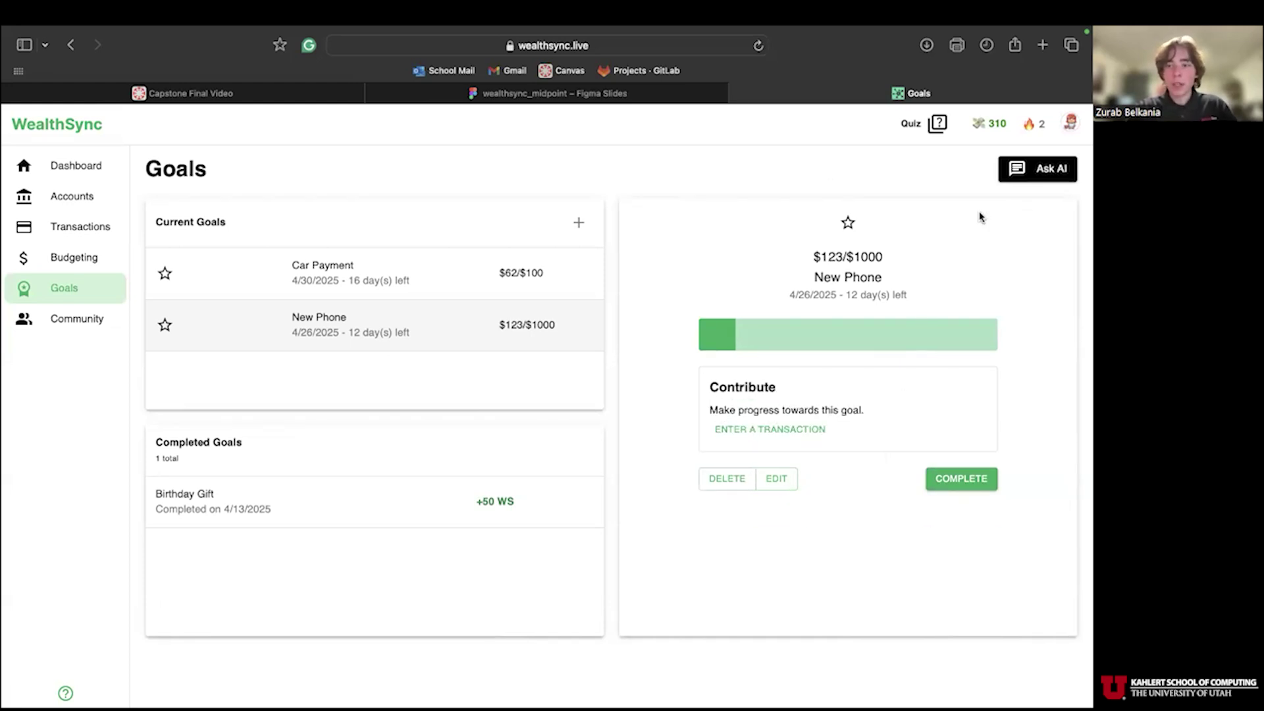
- Ask the AI assistant "tell me about goal", read its answer and close the chat
left_click(1030, 173)
left_click(553, 574)
type("tell me")
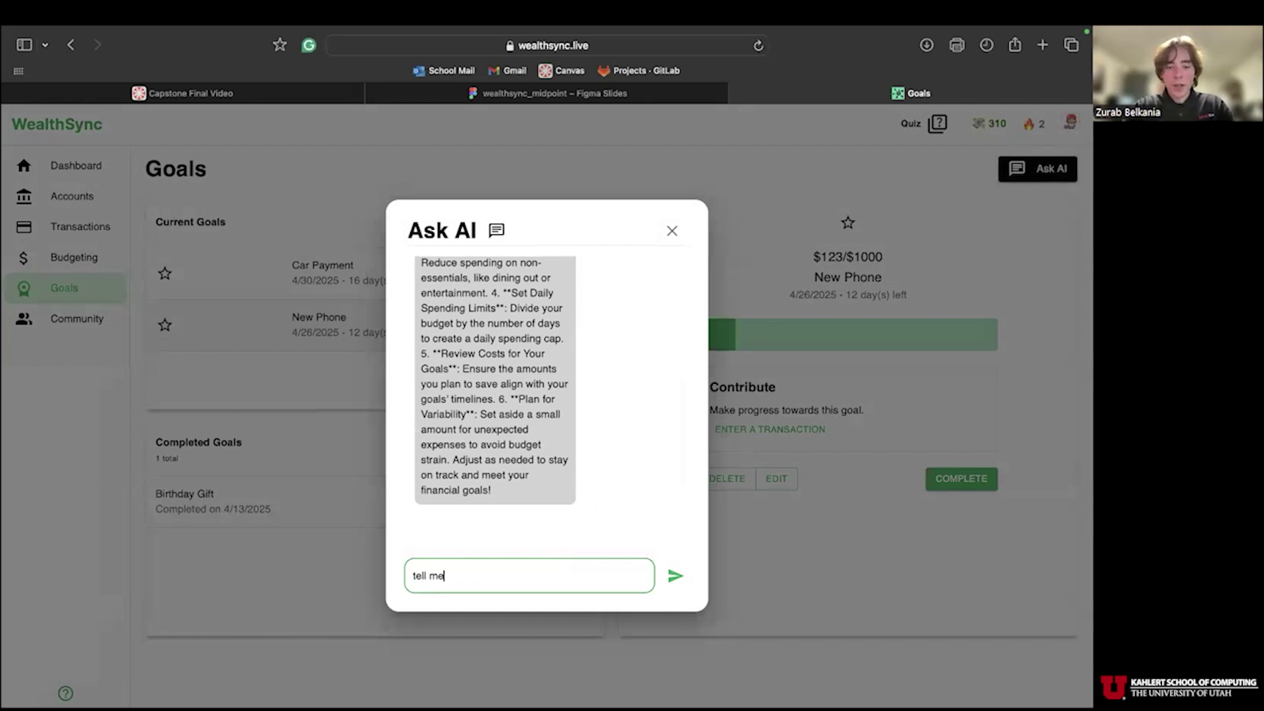
left_click(675, 578)
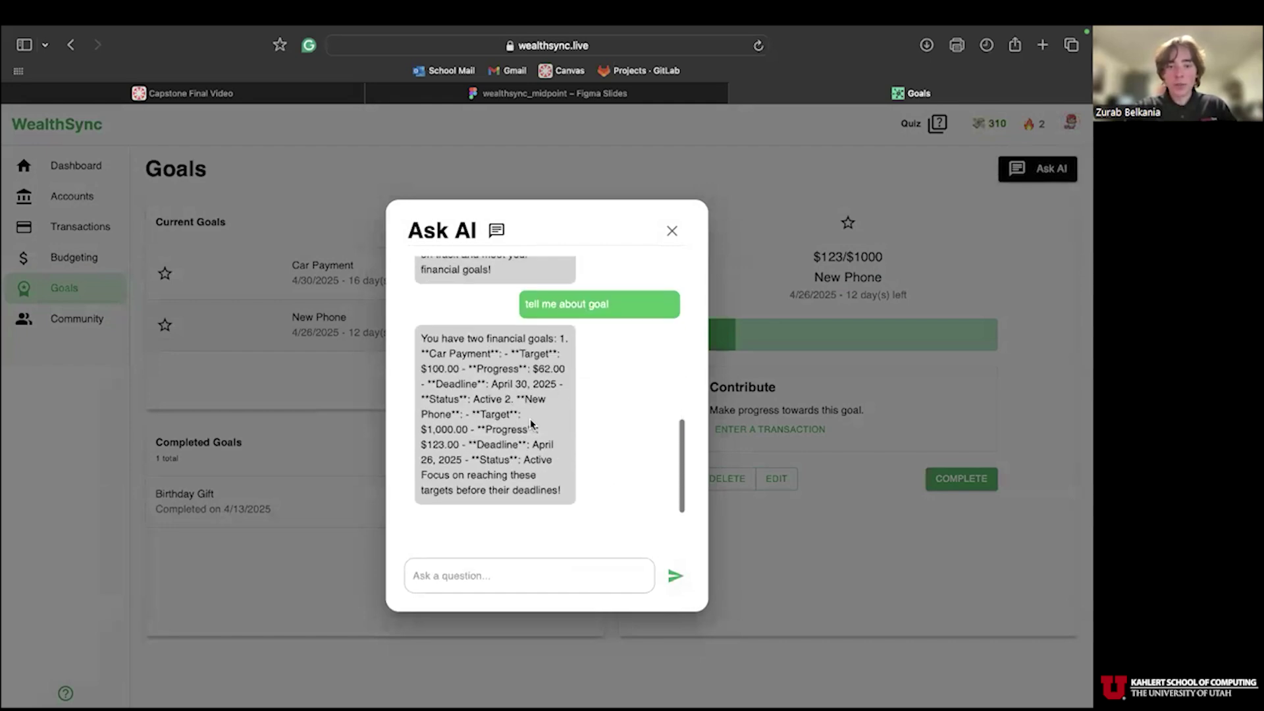
left_click(671, 231)
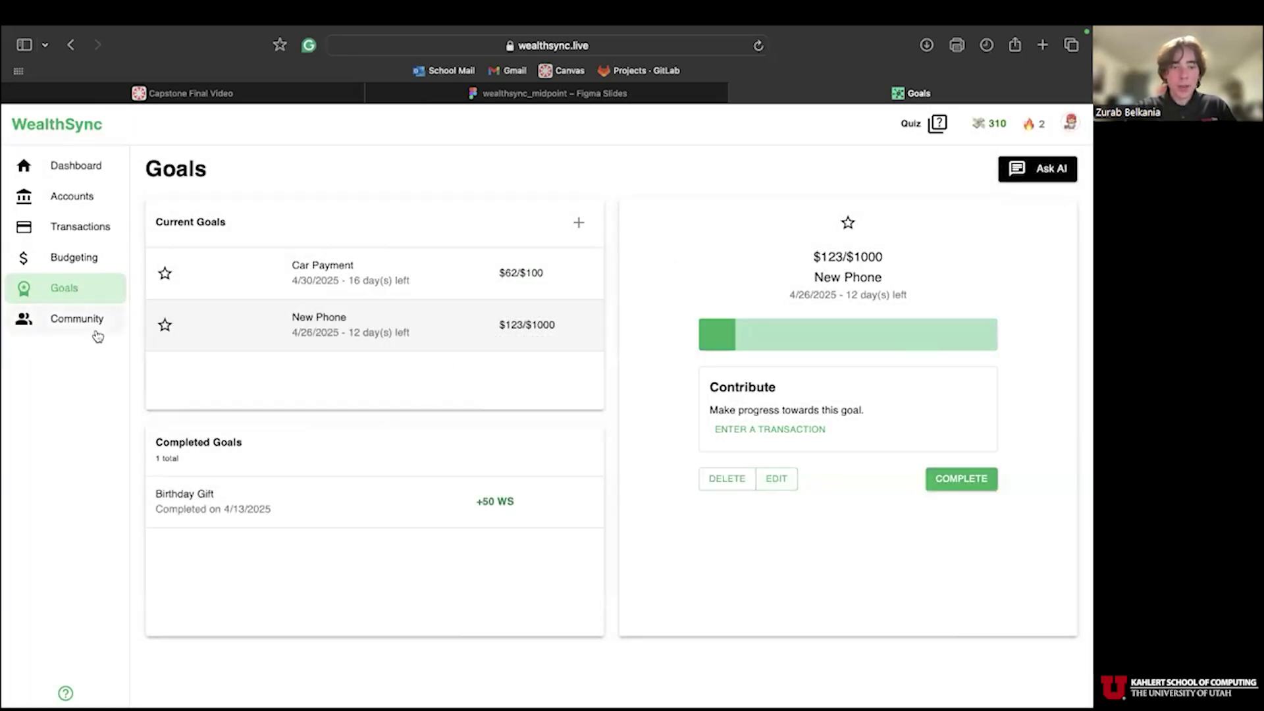
- View the friend requests, top scores and leaderboard on the Community page
left_click(96, 327)
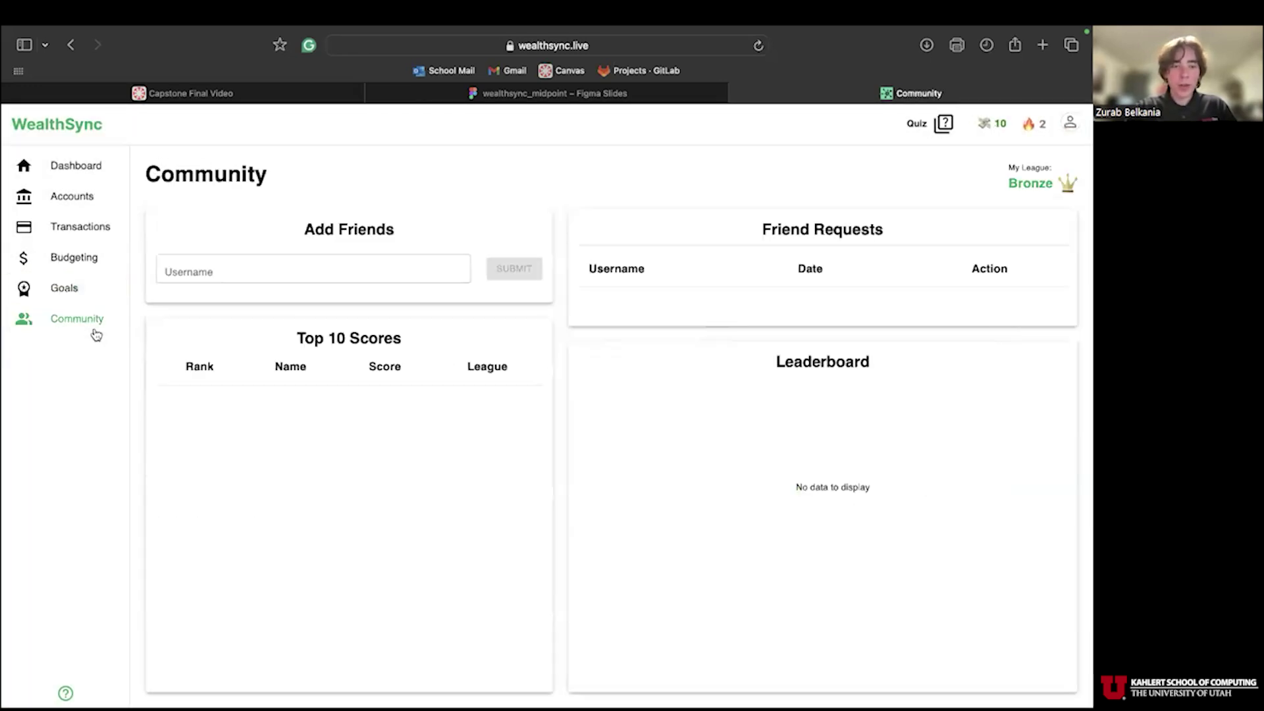
left_click(358, 314)
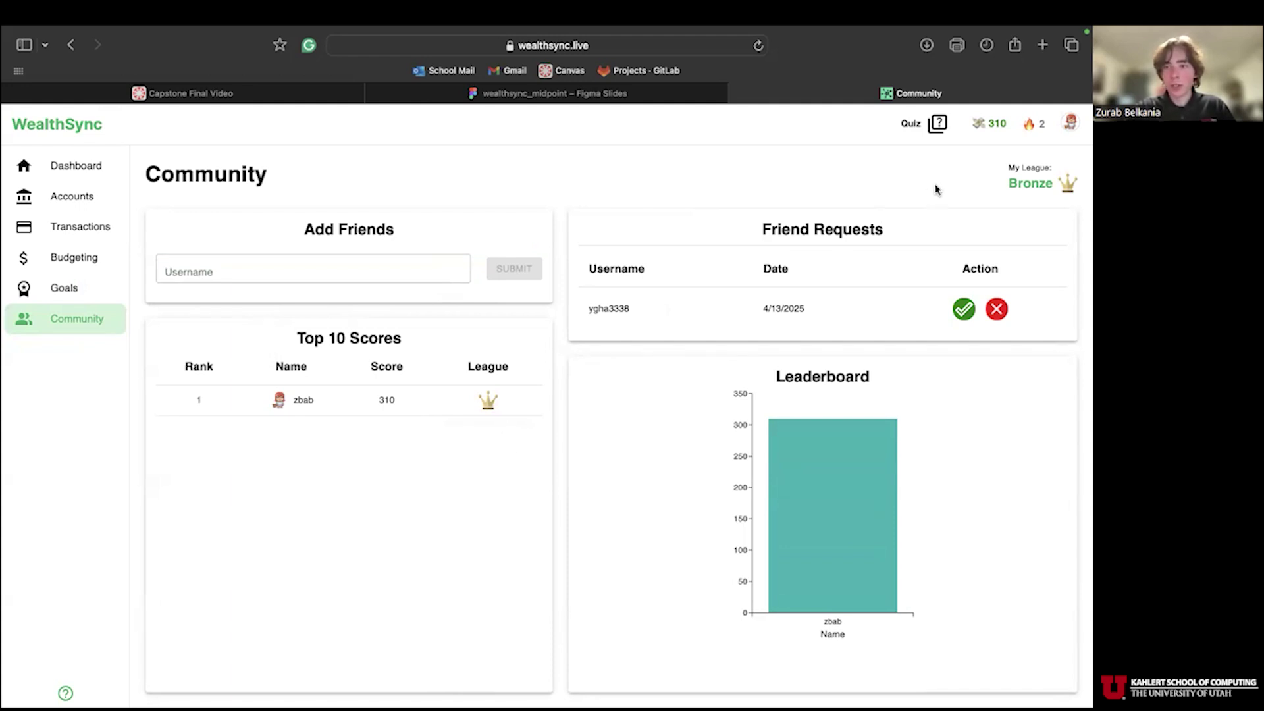
- Try the dark theme, restore the light theme, and open the Preferences page from the profile options
left_click(1070, 123)
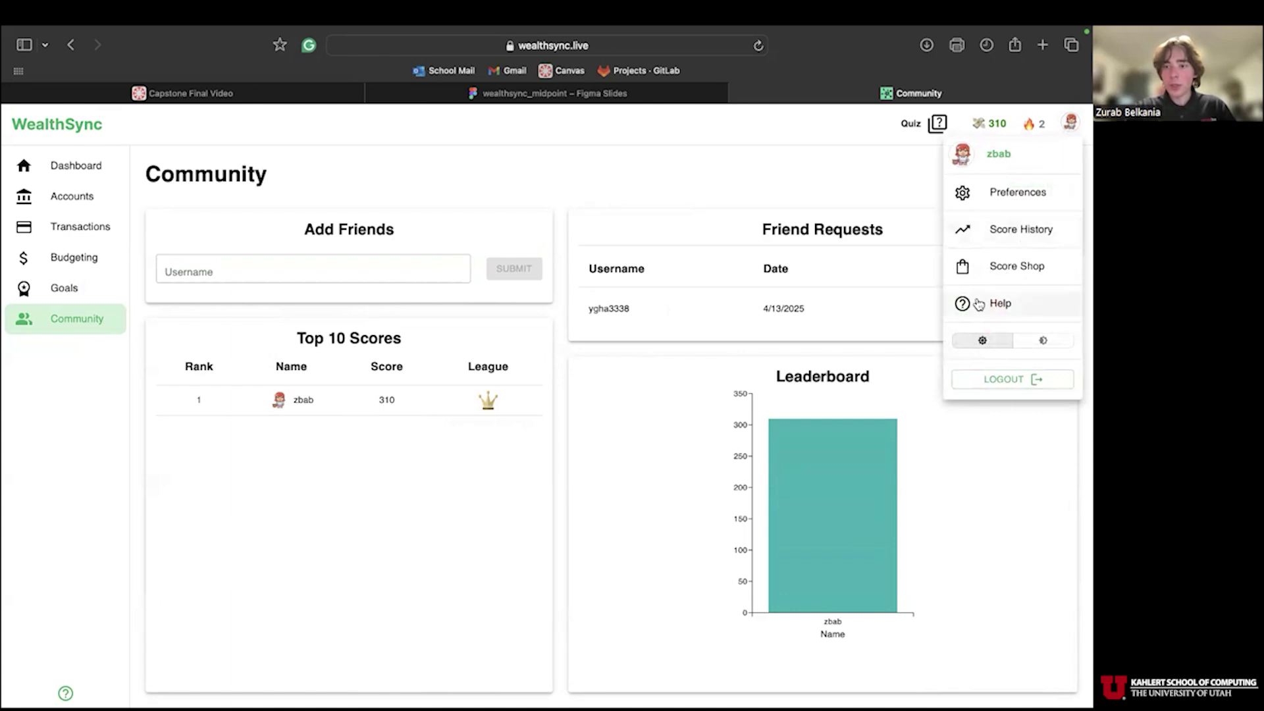
left_click(1033, 340)
left_click(984, 340)
left_click(1008, 199)
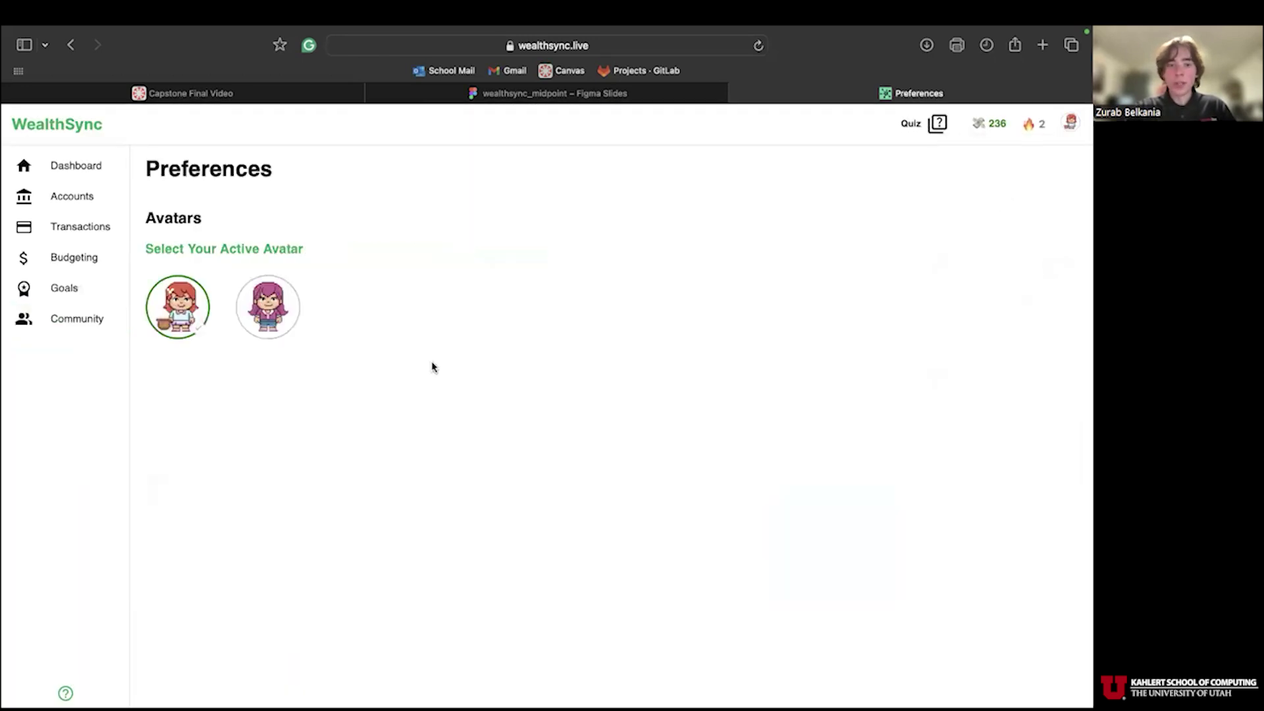
- Make the purple-haired character the active avatar and view the Score History breakdown
left_click(268, 306)
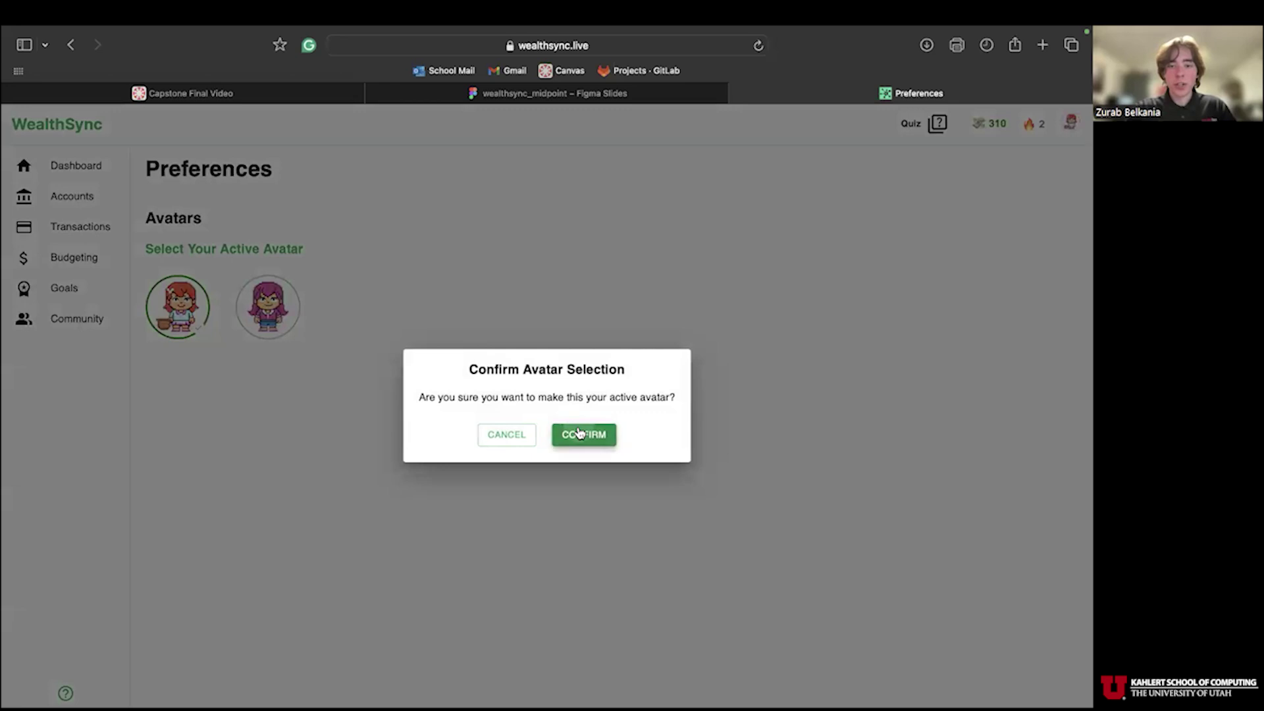
left_click(579, 433)
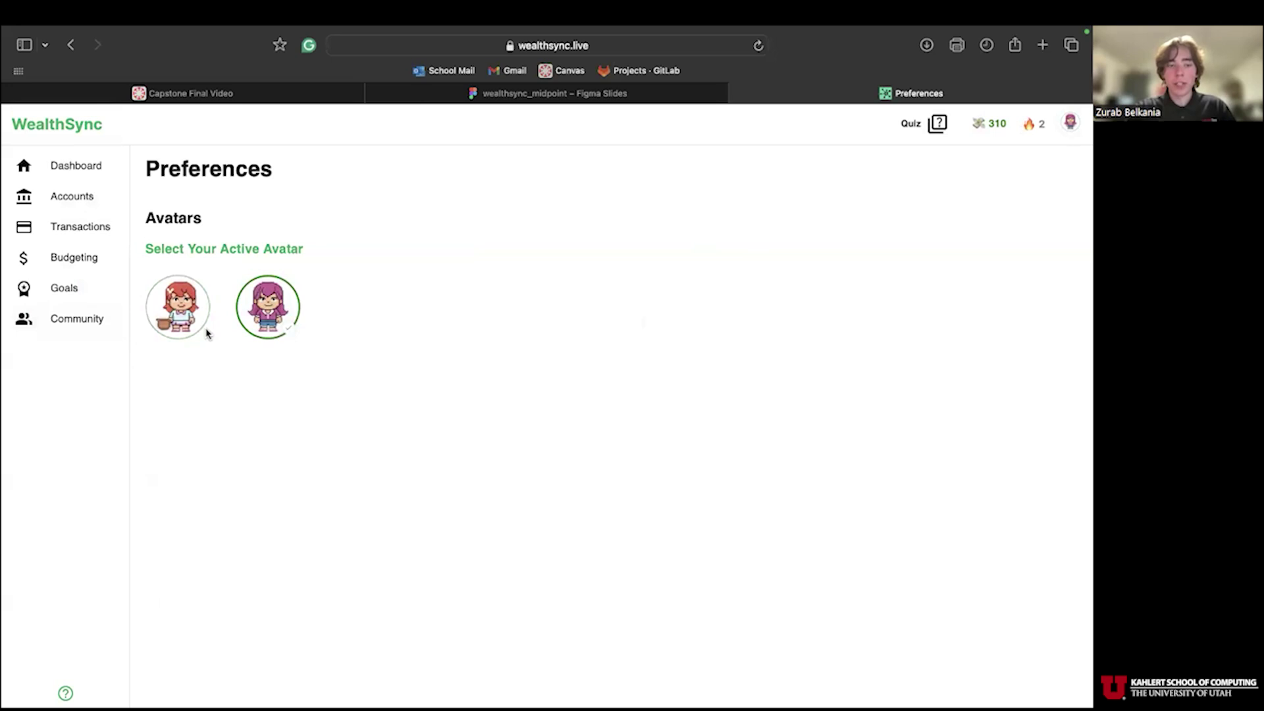
left_click(1061, 124)
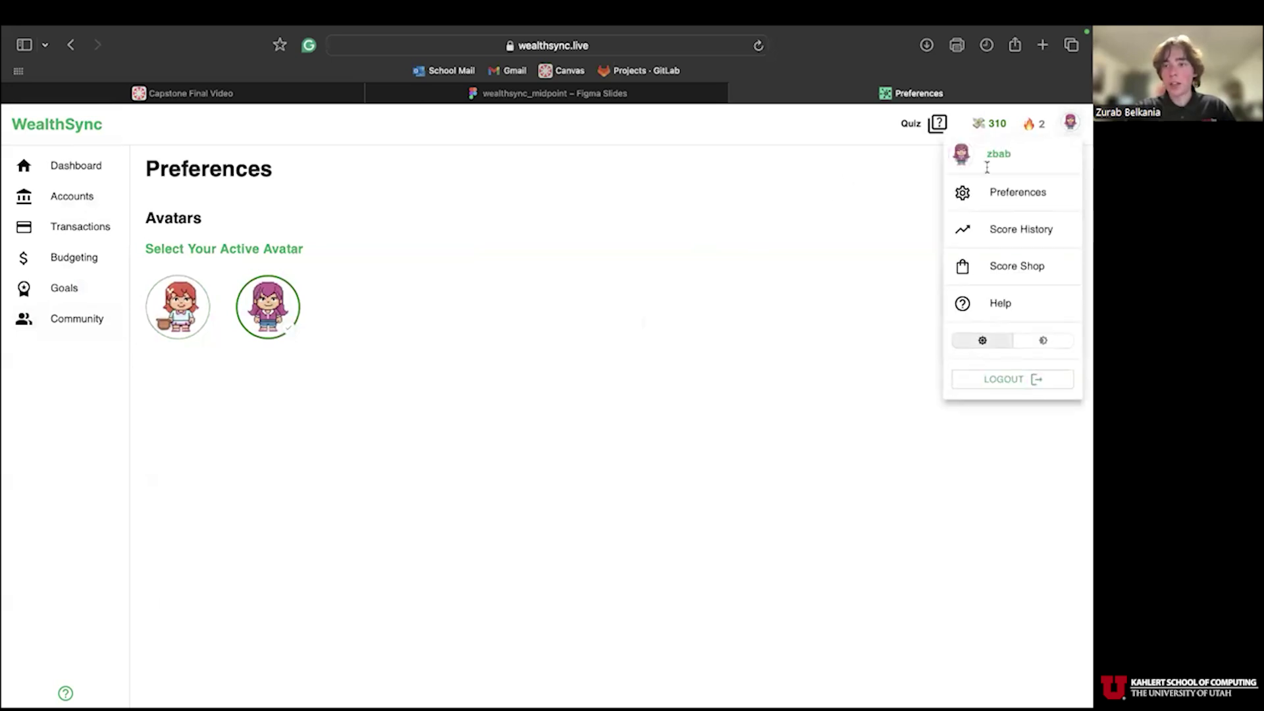
left_click(1017, 234)
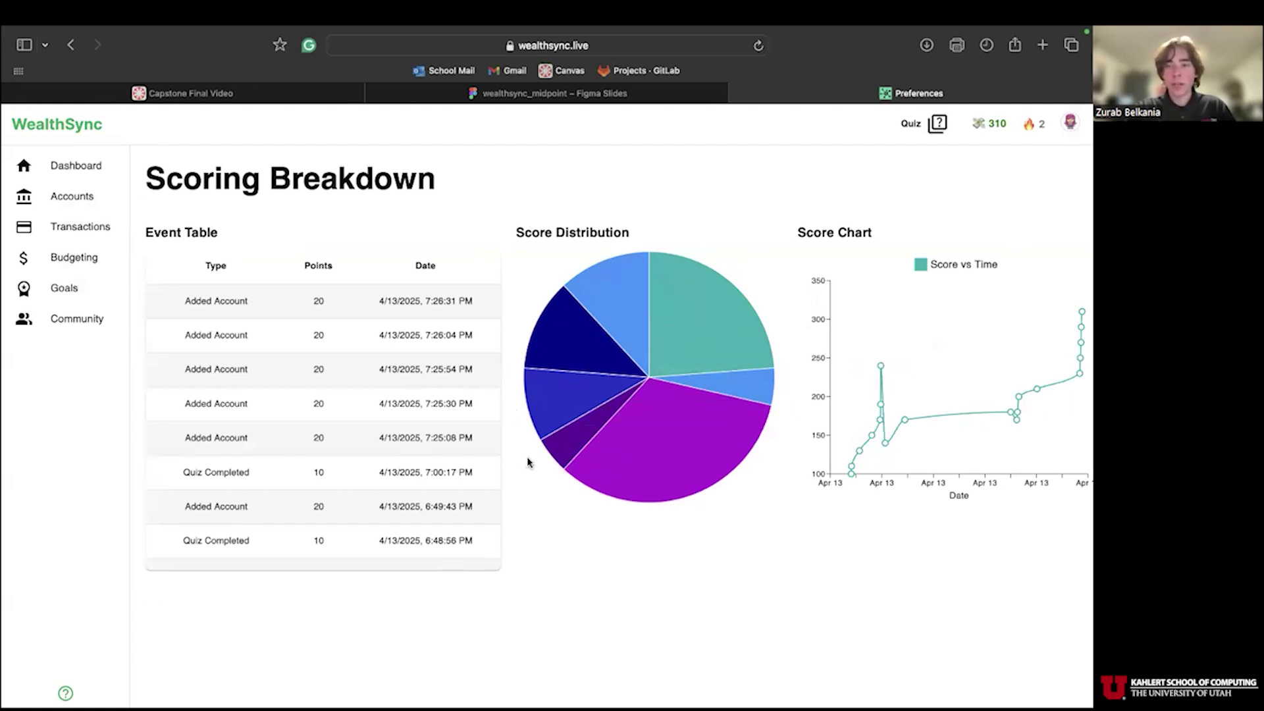
- Start the Financial Concepts Quiz and answer the question on a budget's primary purpose with "To invest in stocks"
left_click(933, 129)
left_click(564, 460)
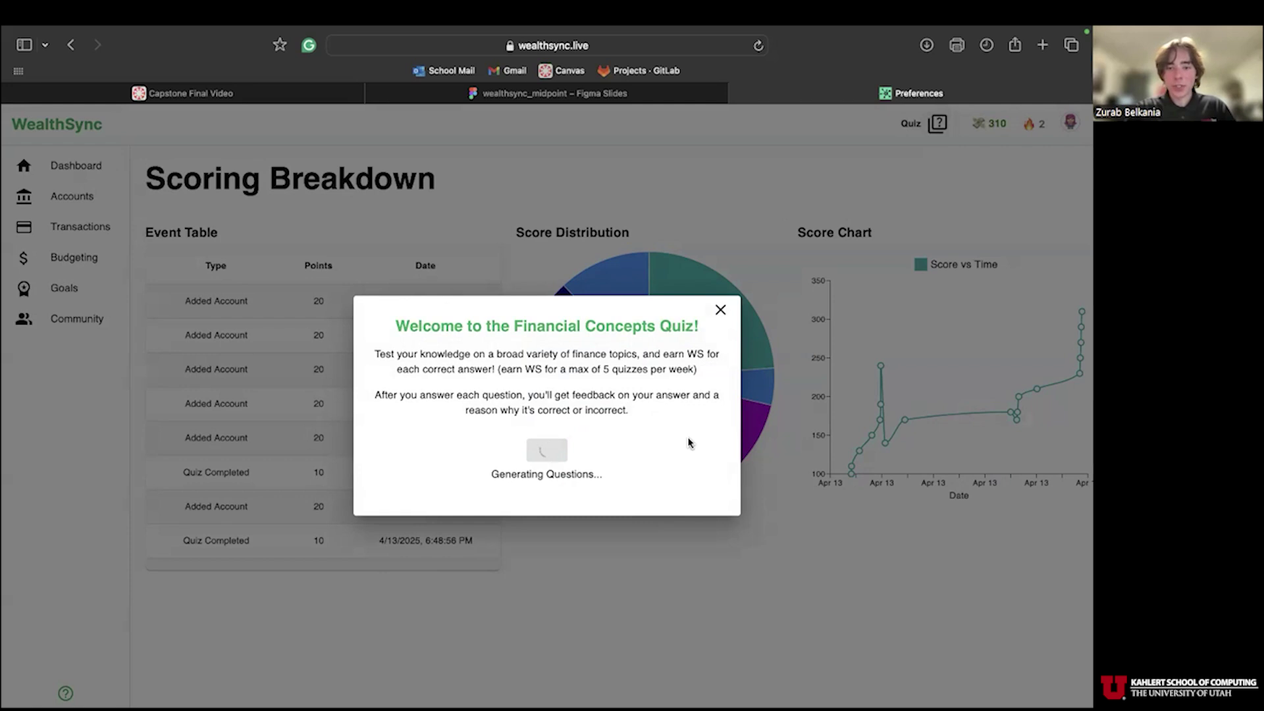
left_click(510, 425)
left_click(538, 506)
left_click(541, 551)
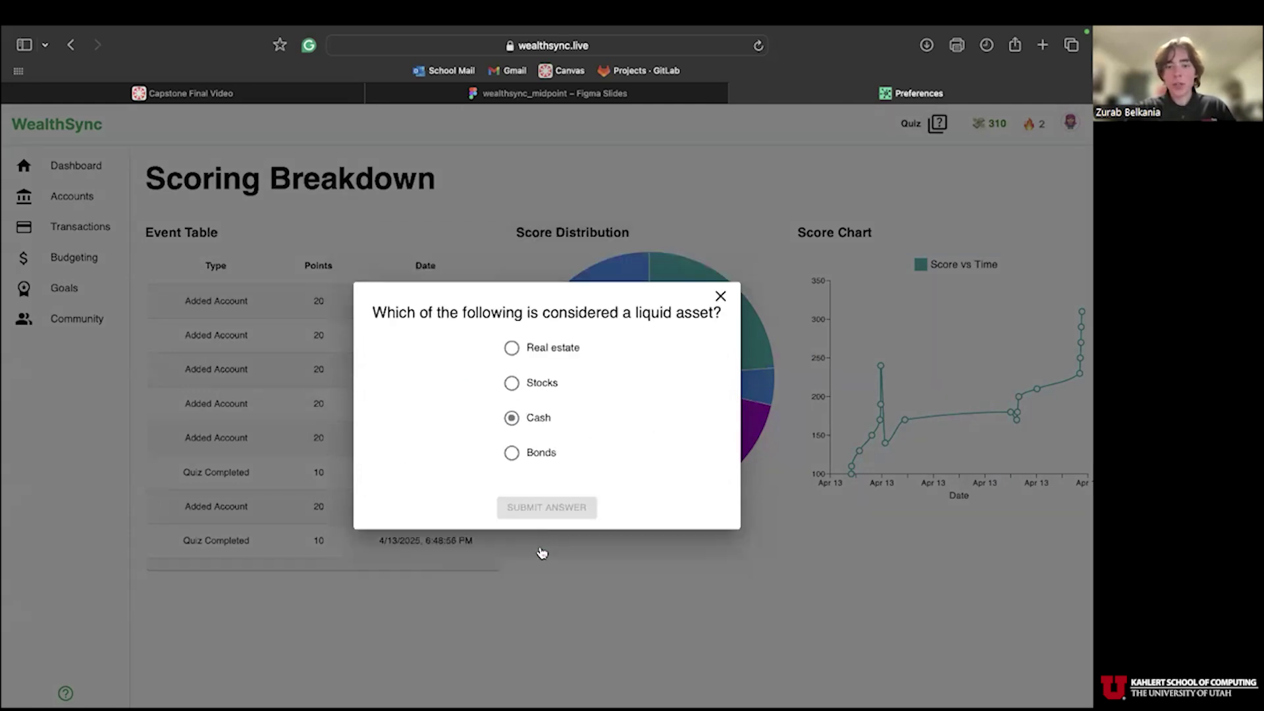
- Answer the liquid asset question with "Bonds" and the compound interest question with "A = P + (P * r * t)"
left_click(527, 459)
left_click(537, 505)
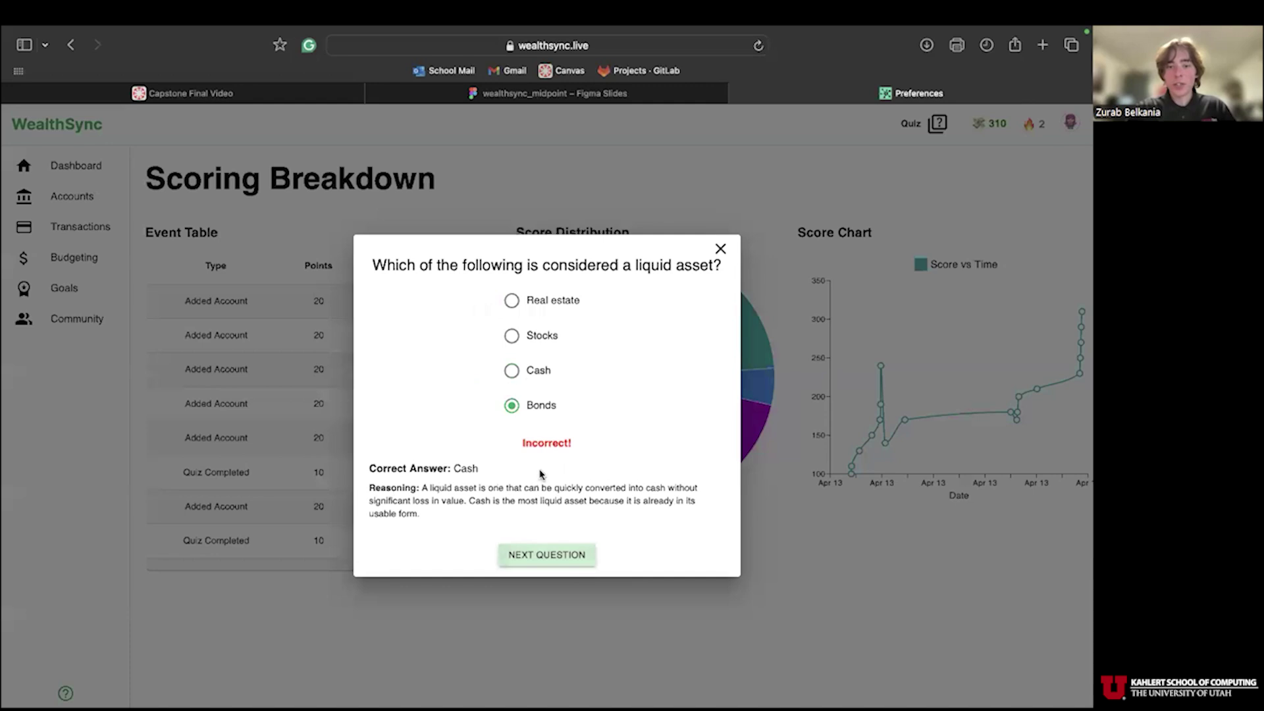
left_click(548, 552)
left_click(533, 394)
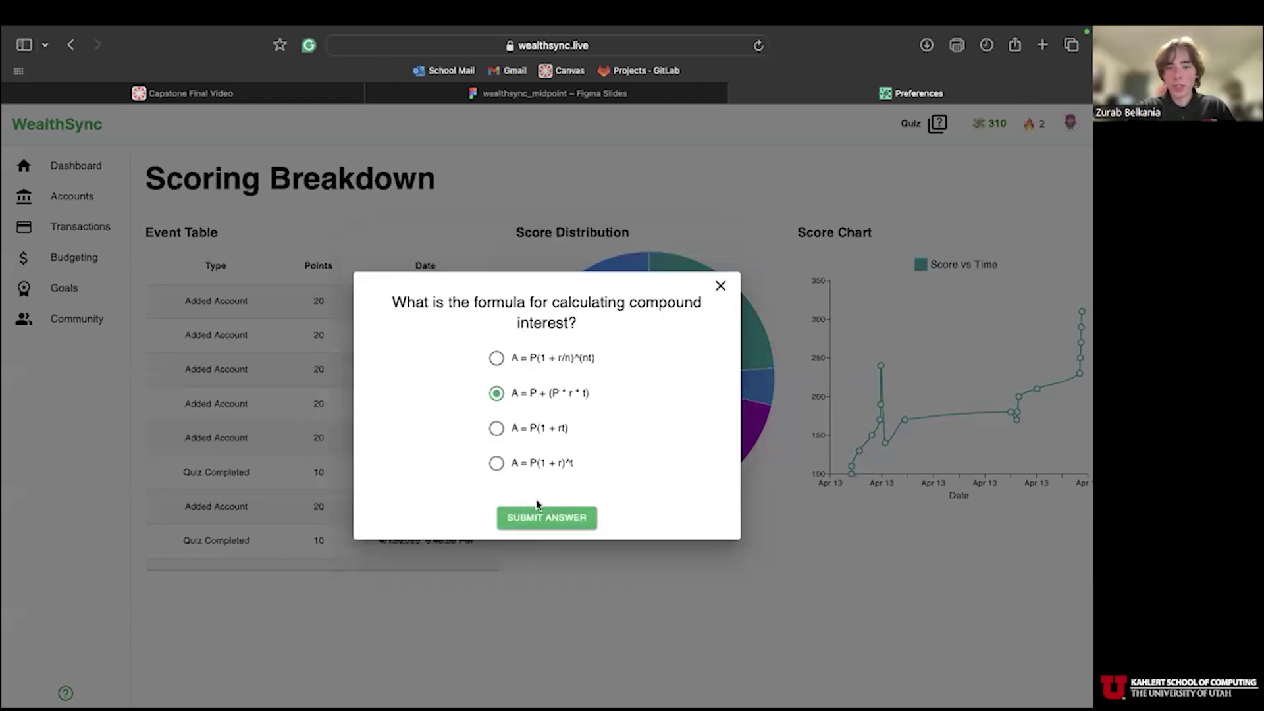
left_click(546, 518)
left_click(551, 563)
- Answer the diversification question with "To focus on high-risk, high-reward stocks" and finish the quiz
left_click(541, 431)
left_click(549, 518)
left_click(551, 567)
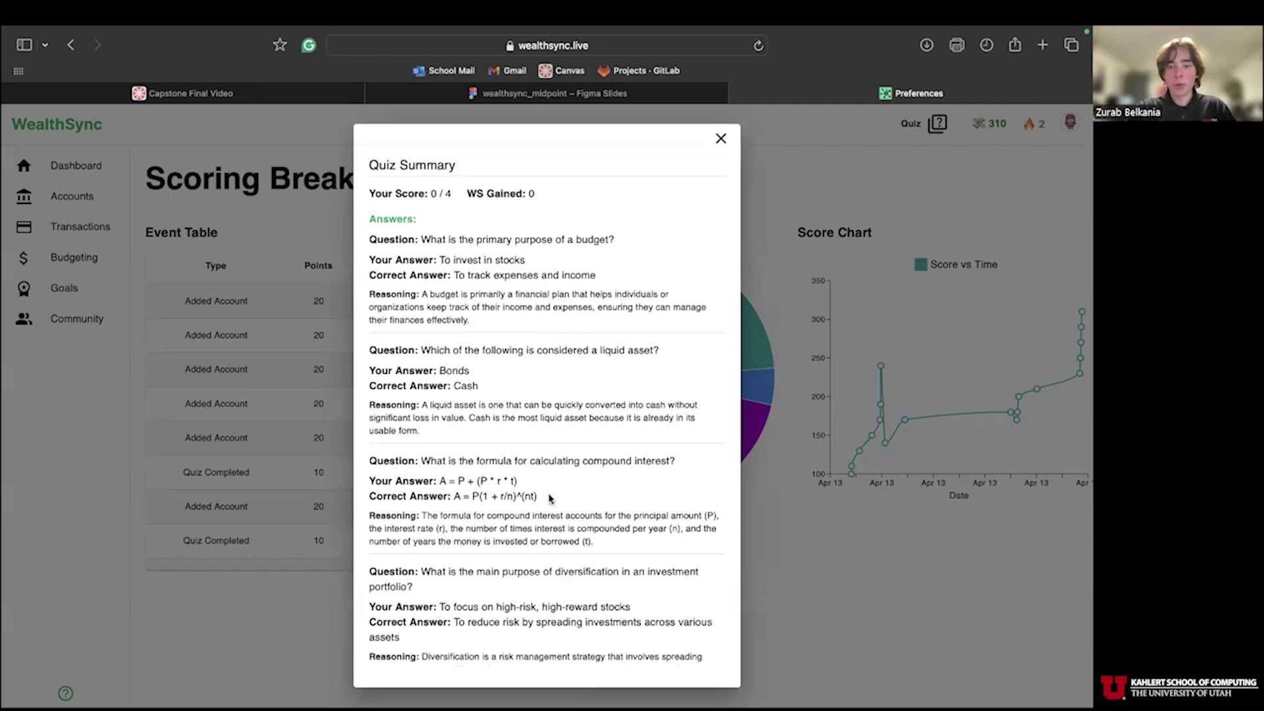
- Review the score, WS gained and answer explanations in the Quiz Summary and close it
left_click_drag(467, 194, 528, 194)
left_click(537, 217)
scroll(527, 408, "down", 2)
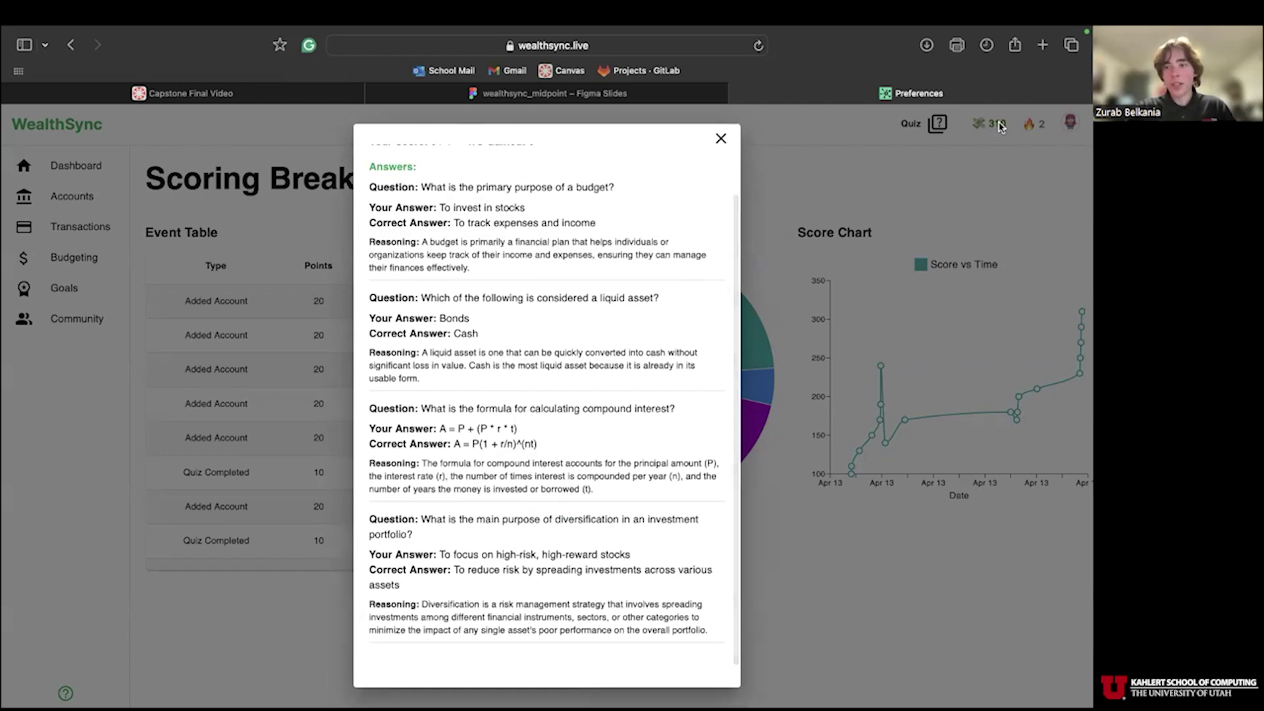
left_click(721, 138)
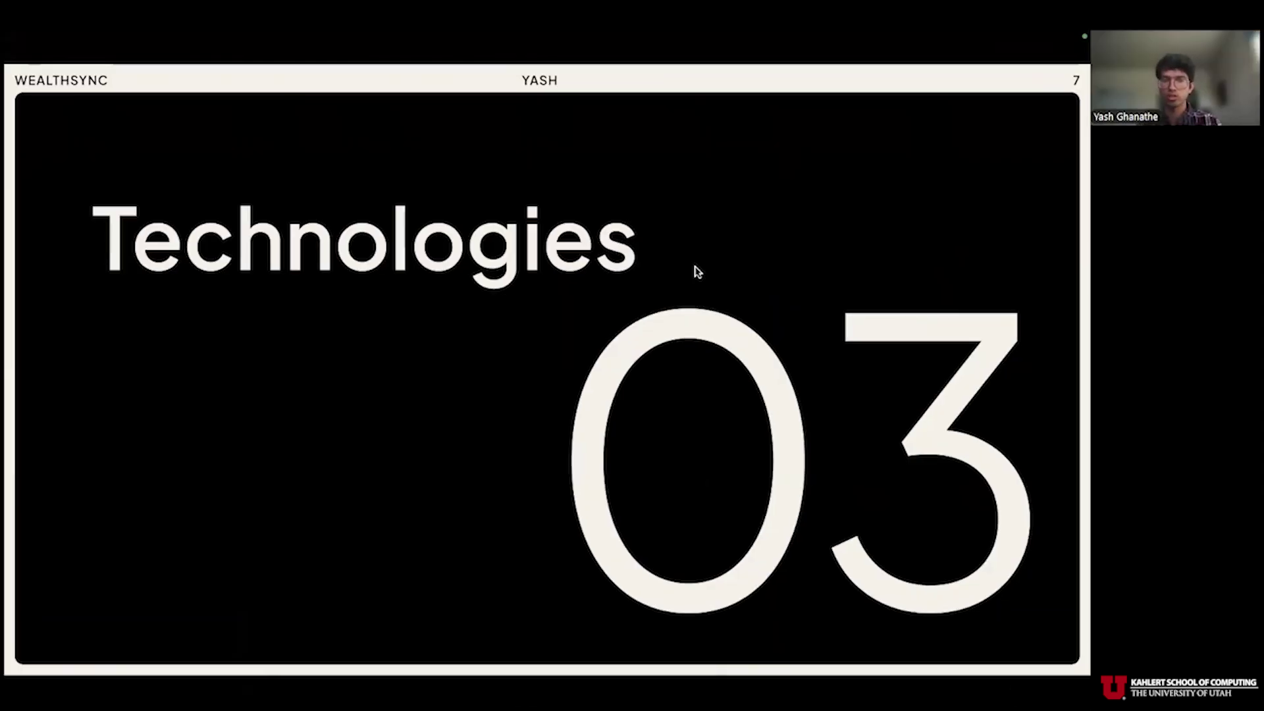
key("Right")
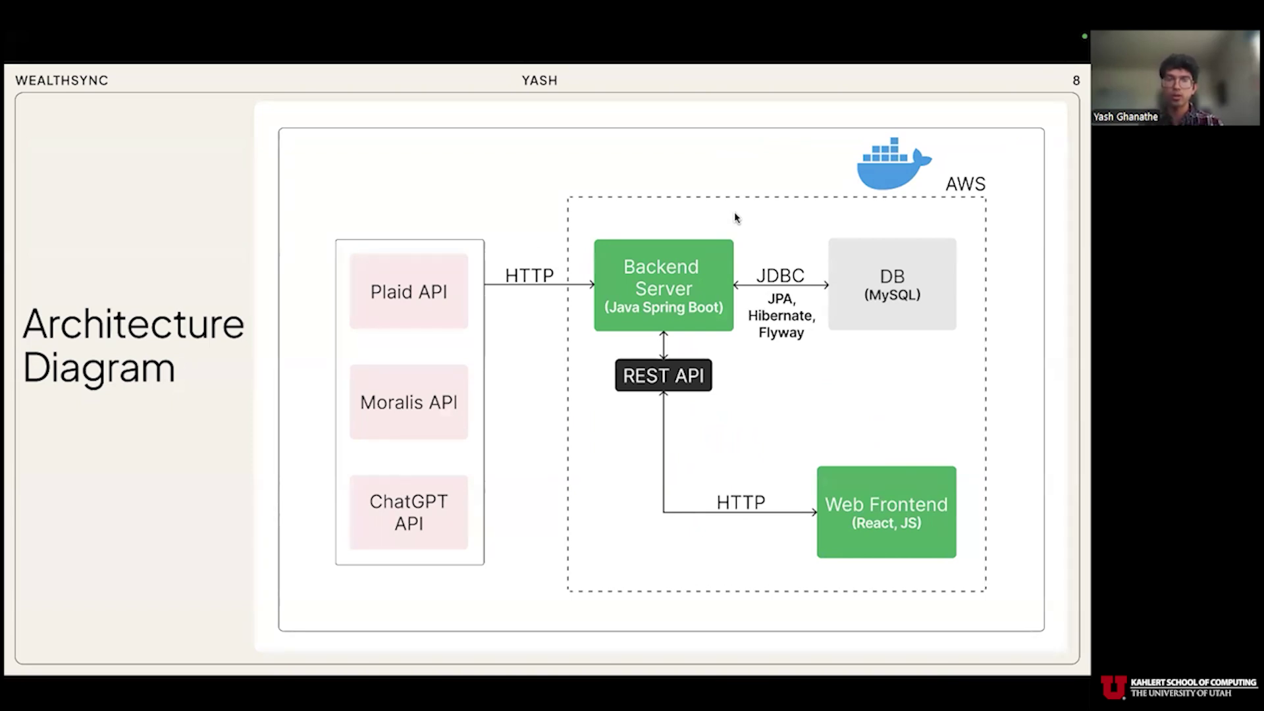
key("Right")
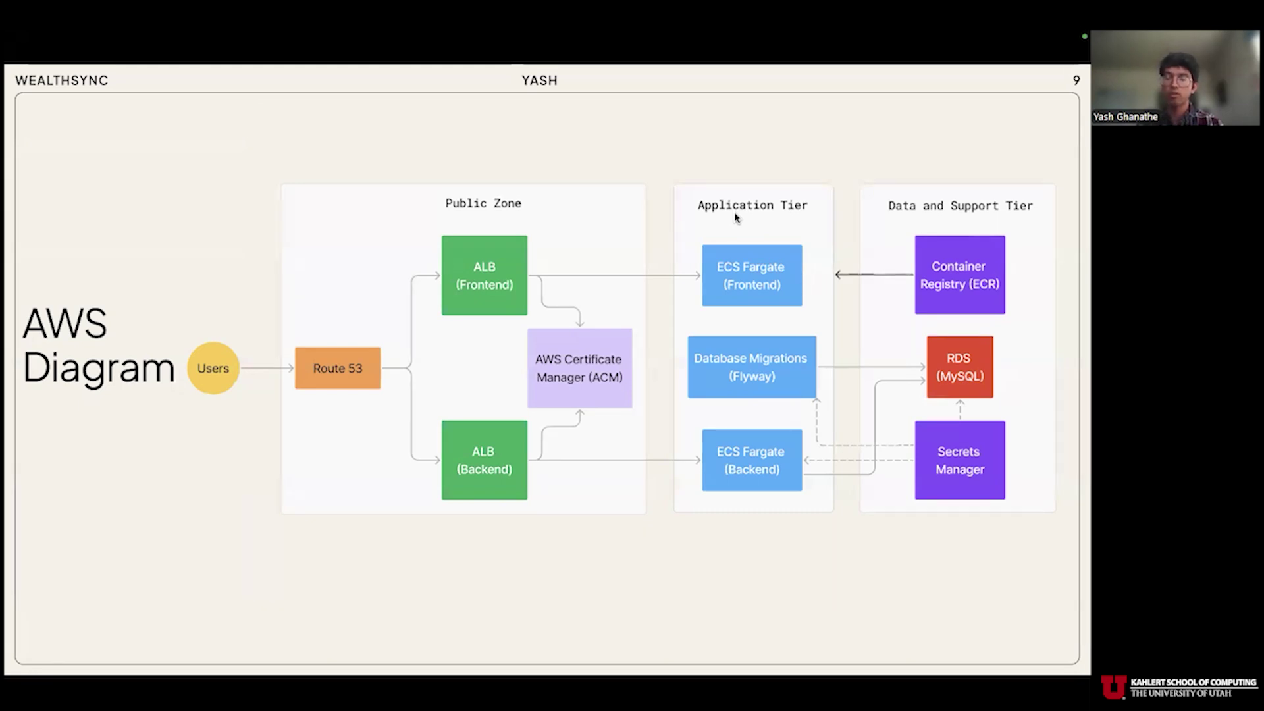
key("Right")
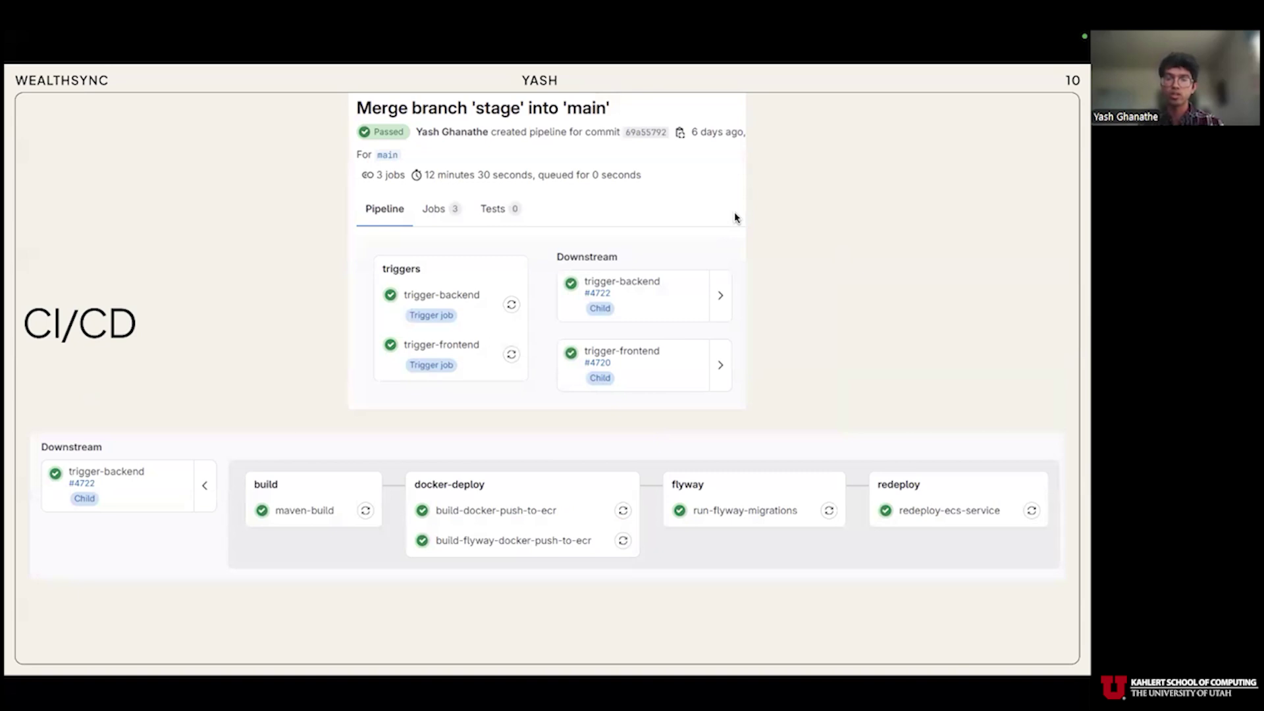
key("Right")
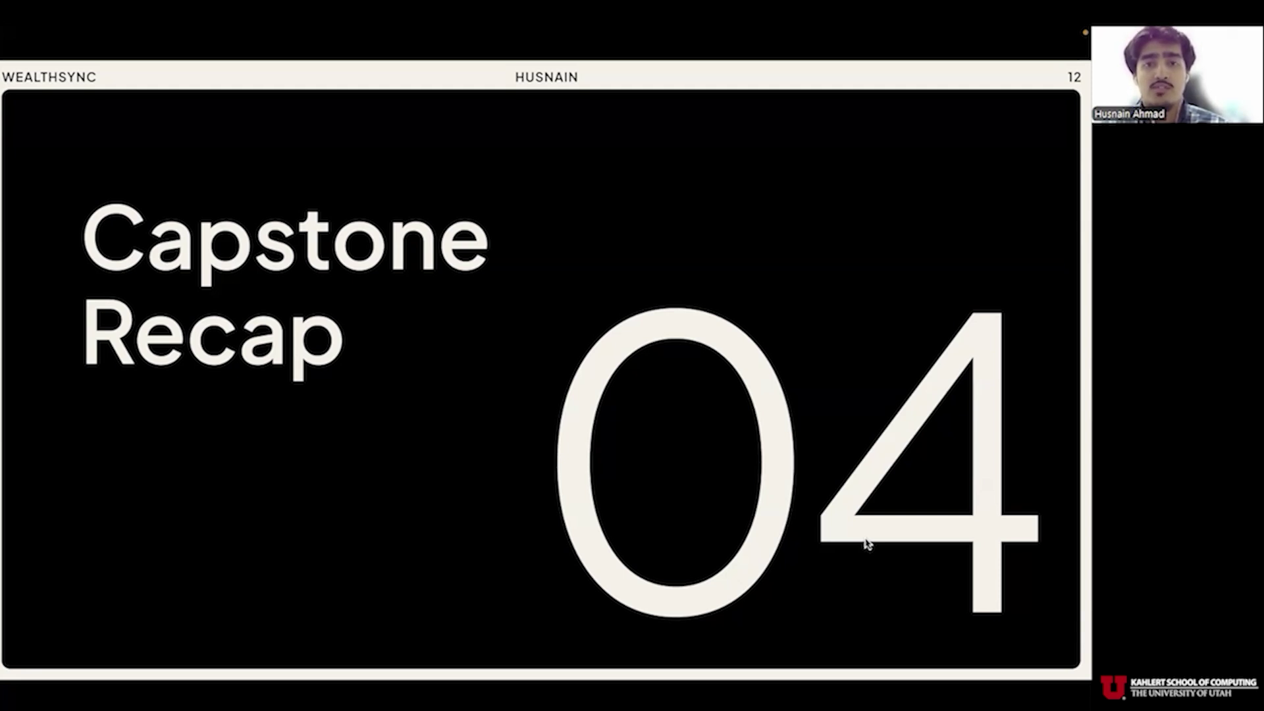
key("Right")
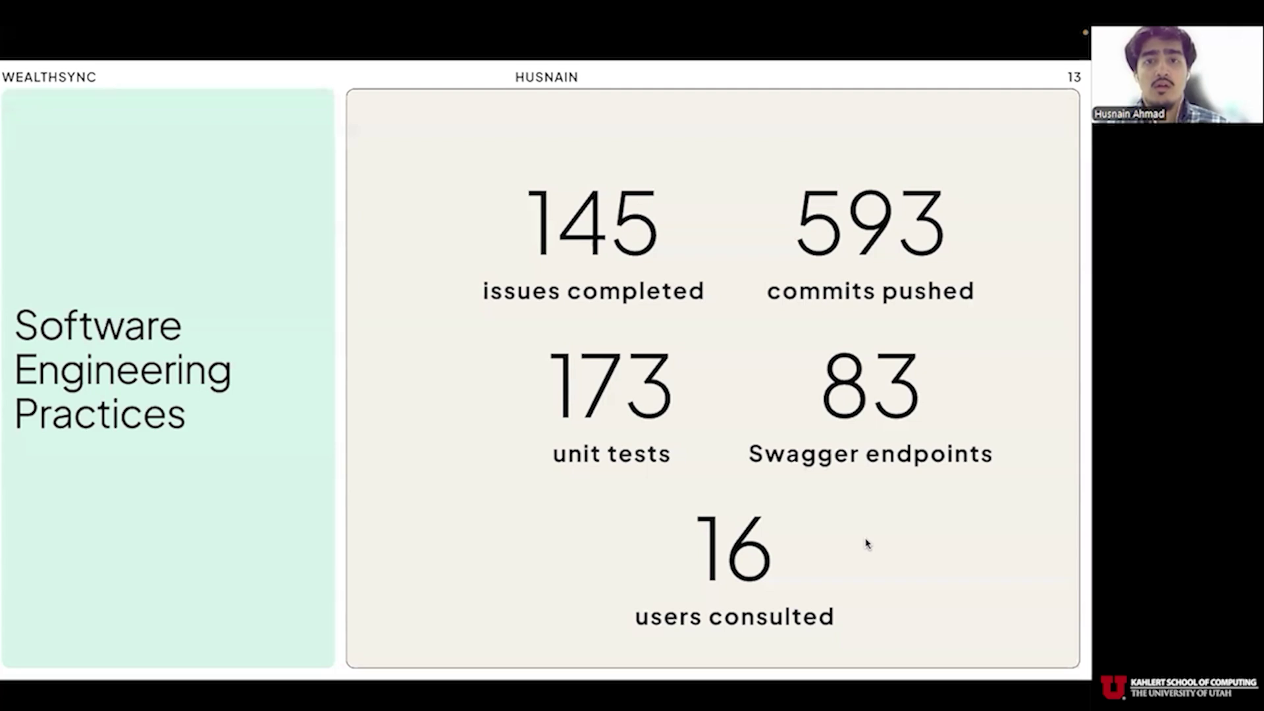